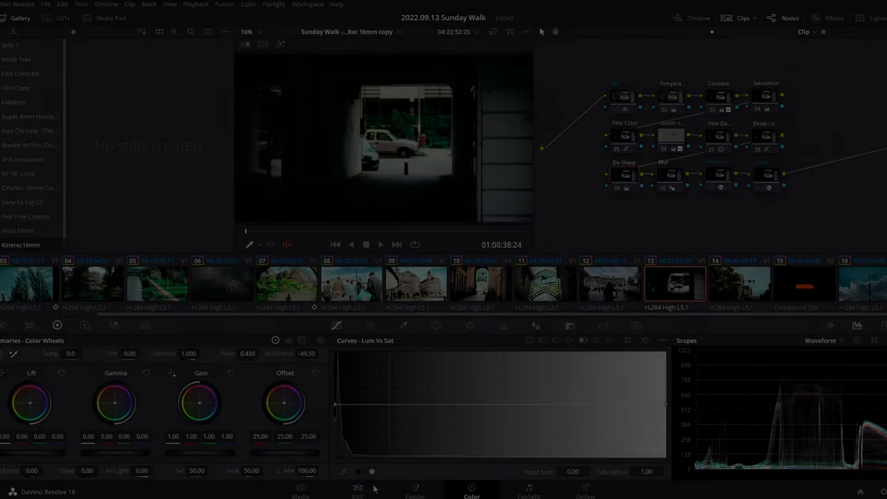
Switch to the Edit page and scrub back to the start of the timeline.
key("shift+4")
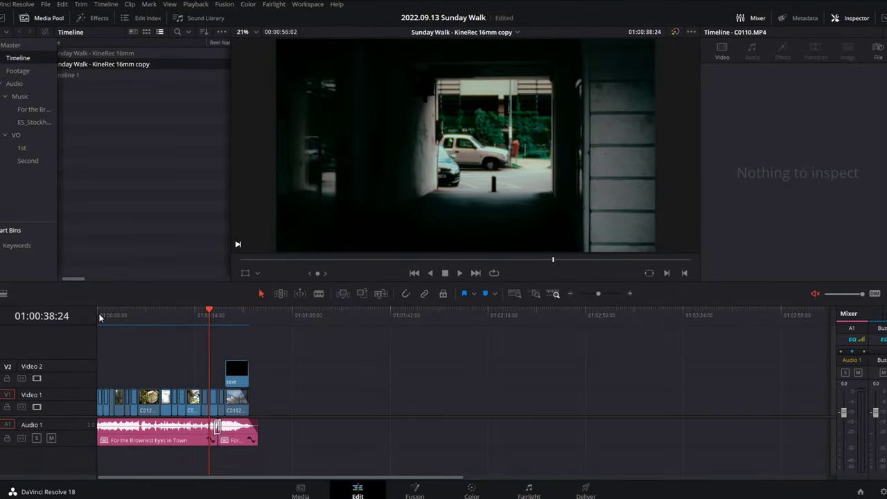
left_click_drag(99, 313, 97, 314)
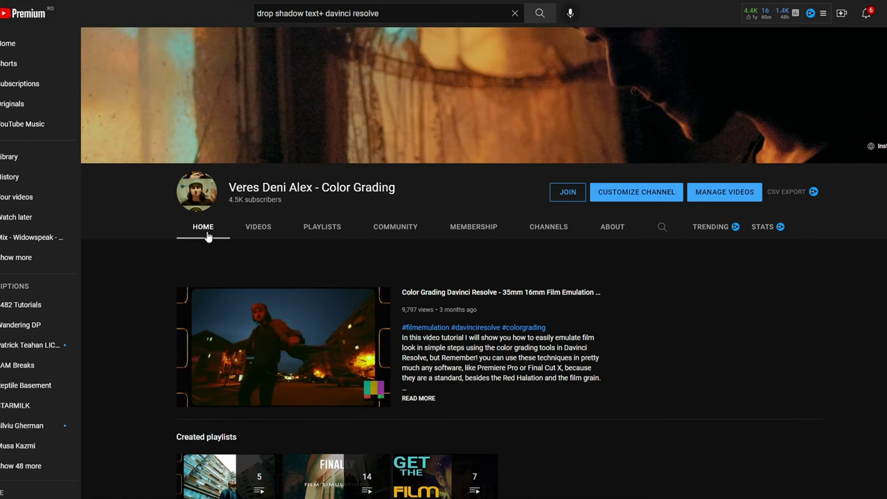
Browse the color-grading channel's uploaded videos on YouTube.
left_click(256, 231)
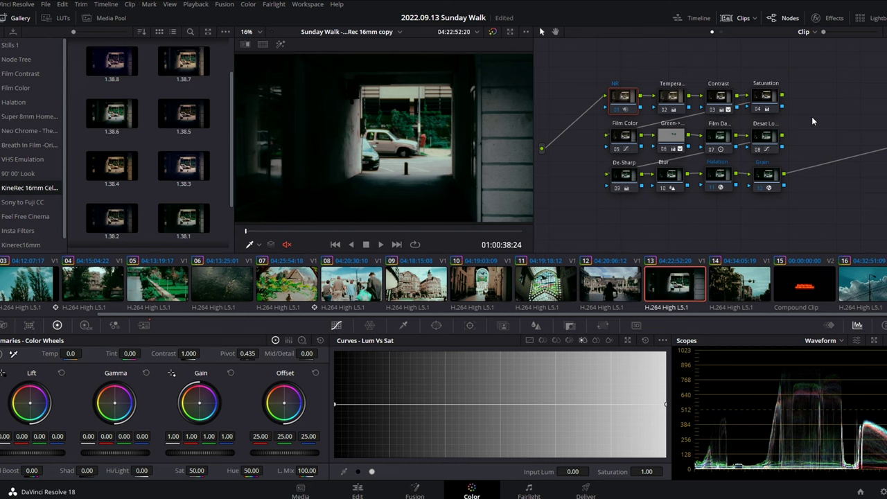
Inspect the Temperature, Film Color and Film Damage nodes in the Node Editor.
left_click(672, 105)
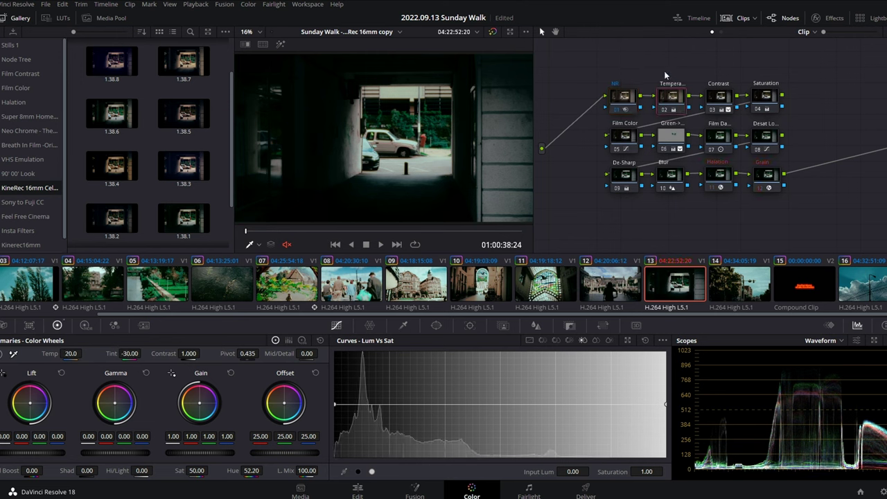
left_click_drag(646, 75, 727, 180)
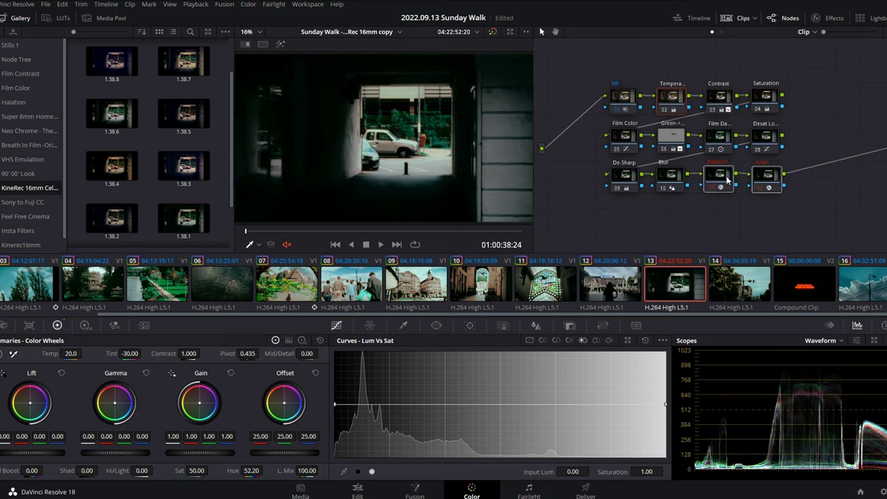
left_click(735, 216)
left_click(628, 137)
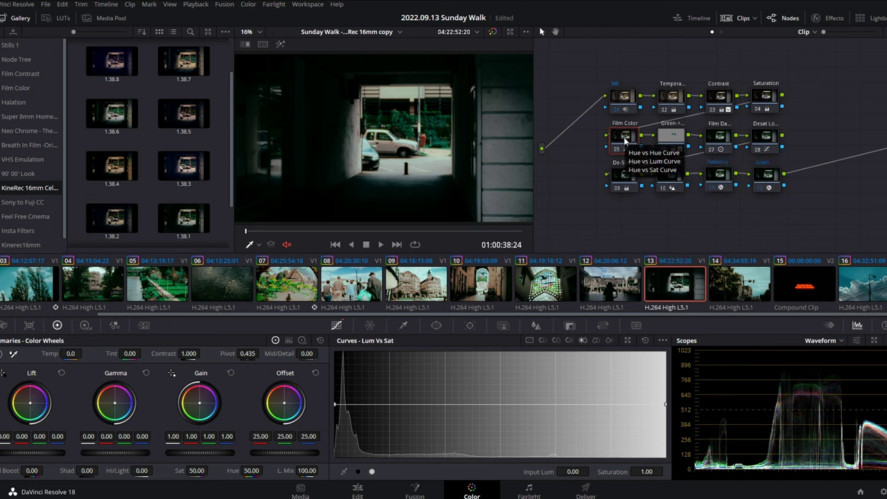
left_click(719, 139)
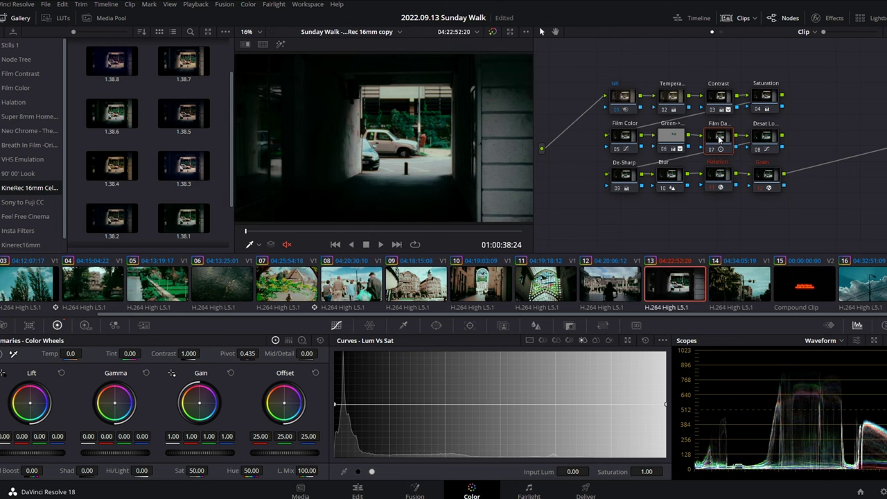
left_click(15, 18)
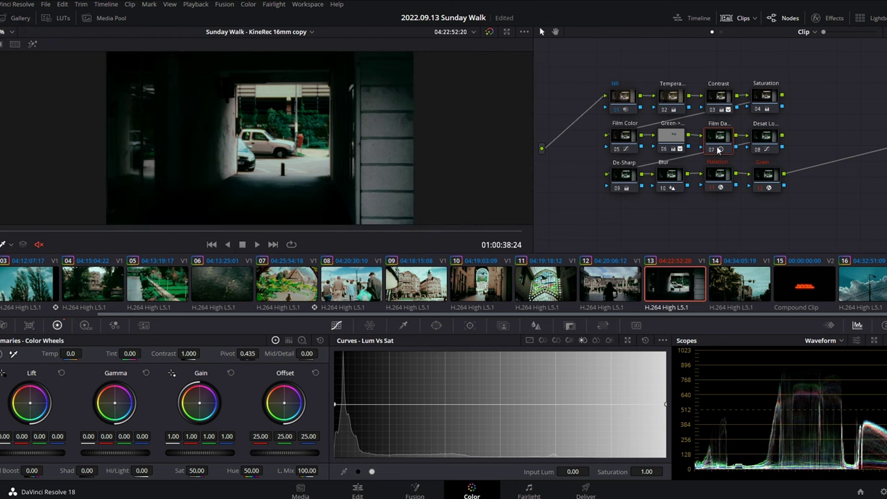
left_click(766, 143)
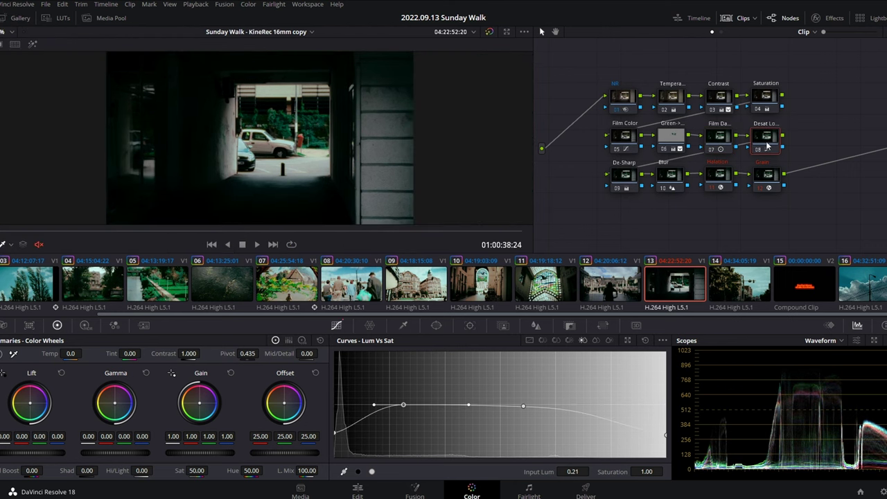
key("ctrl+d")
key("ctrl+d")
key("ctrl+d")
key("ctrl+d")
left_click(615, 181)
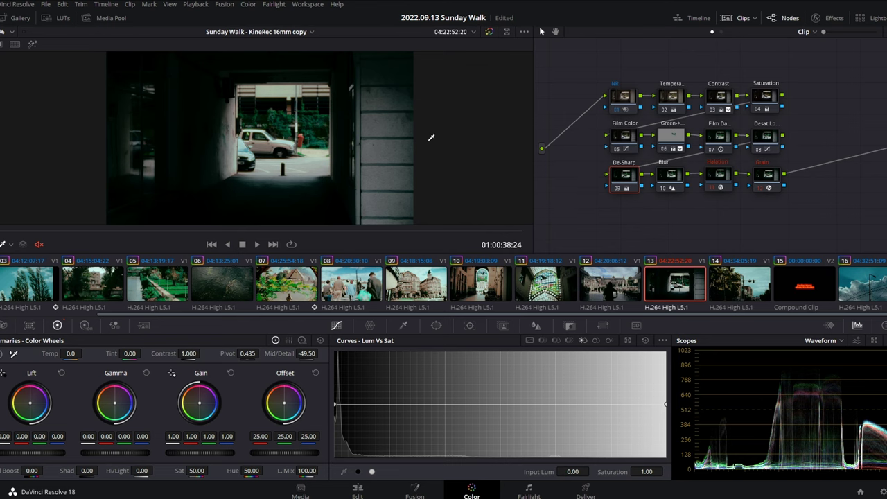
Add a new PowerGrade album named 'KineRec 16mm Film' in the Gallery.
left_click(15, 19)
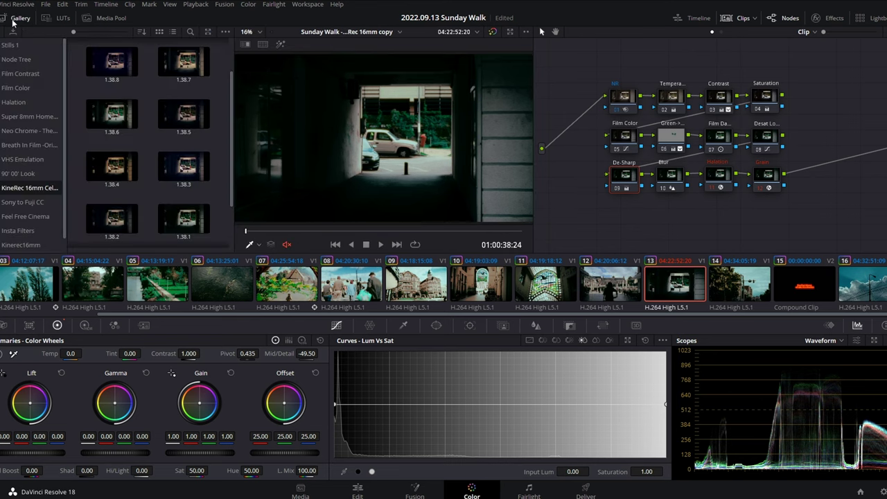
right_click(53, 232)
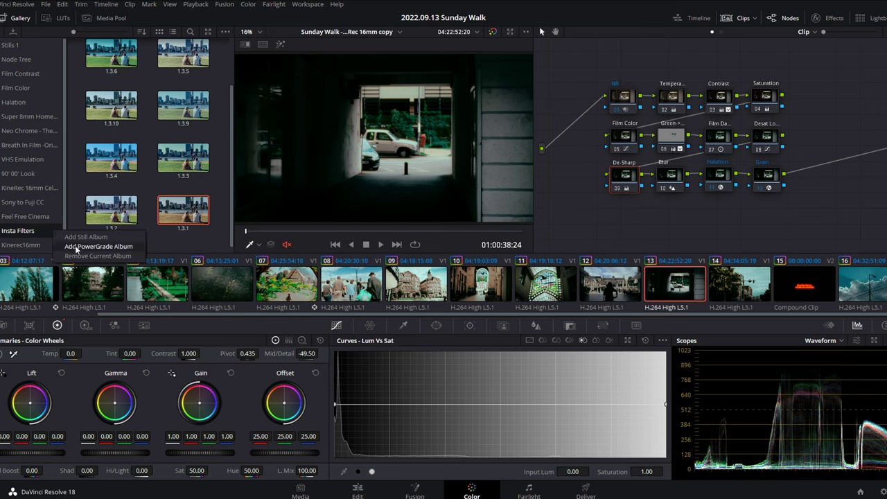
left_click(77, 247)
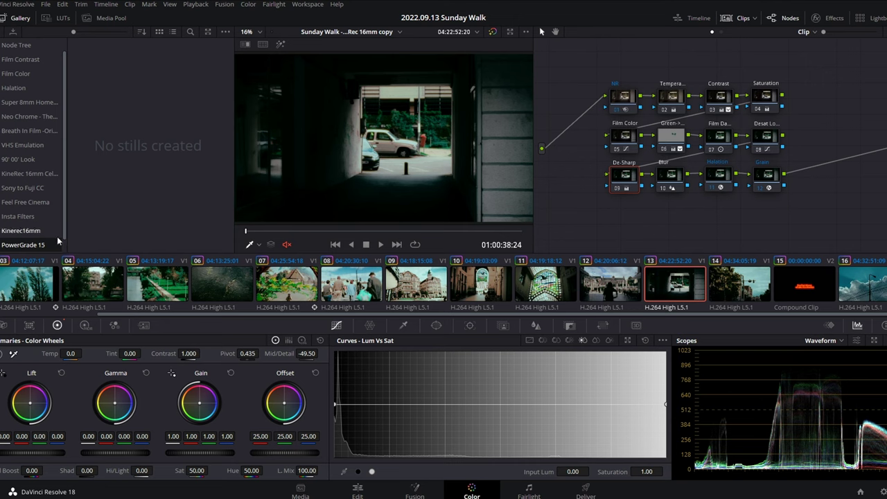
double_click(31, 232)
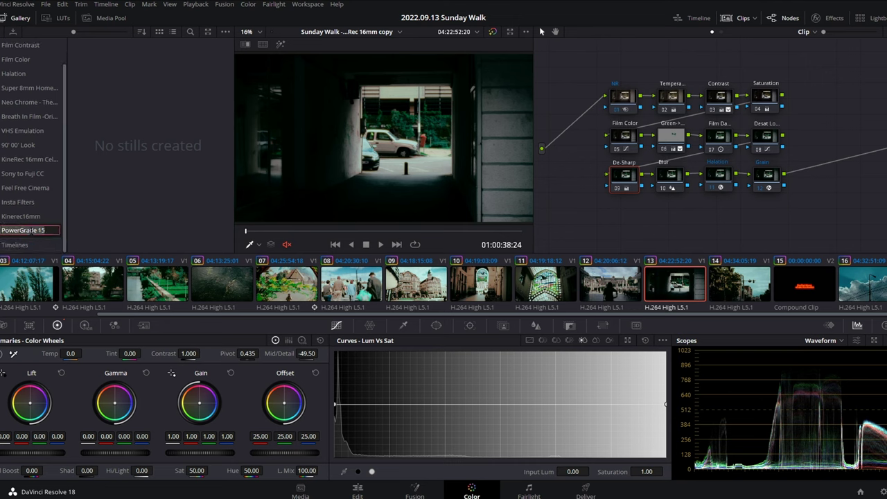
type("KineRec 16mm Film pri")
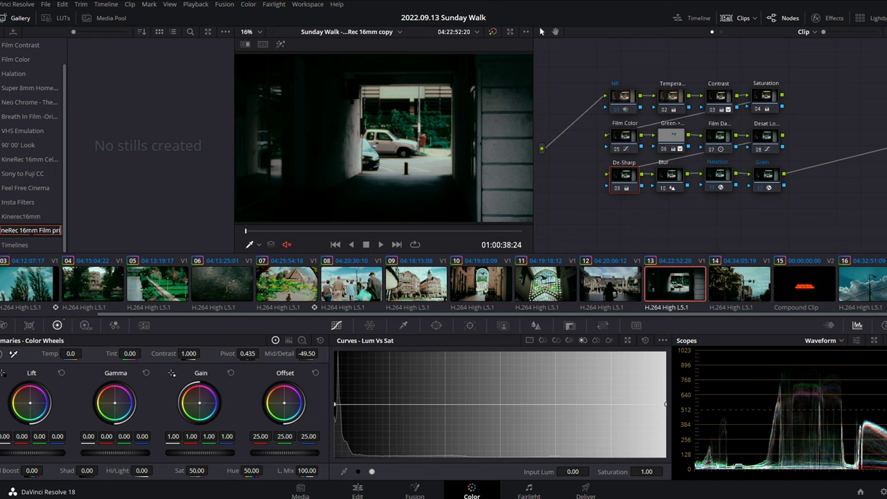
key("Return")
Import the DPX grade stills from the CineRec16mm Power Grades folder into the album.
right_click(139, 142)
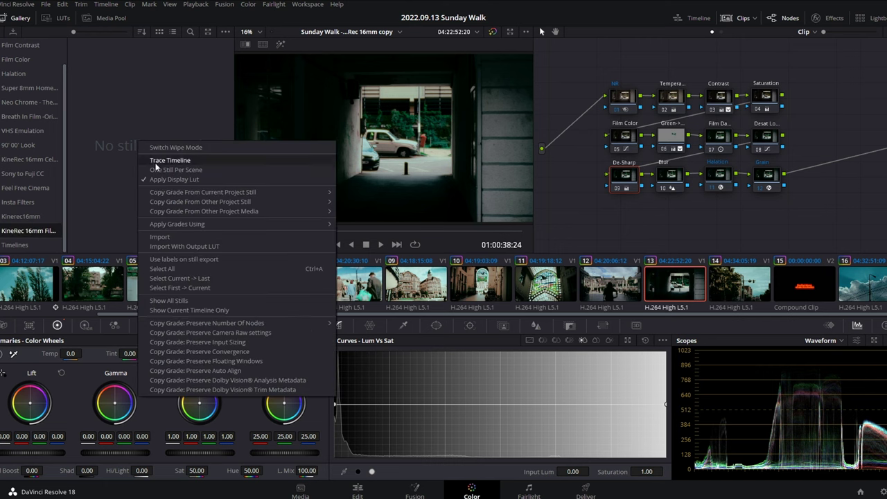
left_click(197, 246)
left_click(352, 127)
double_click(443, 129)
double_click(446, 119)
right_click(729, 156)
left_click(751, 201)
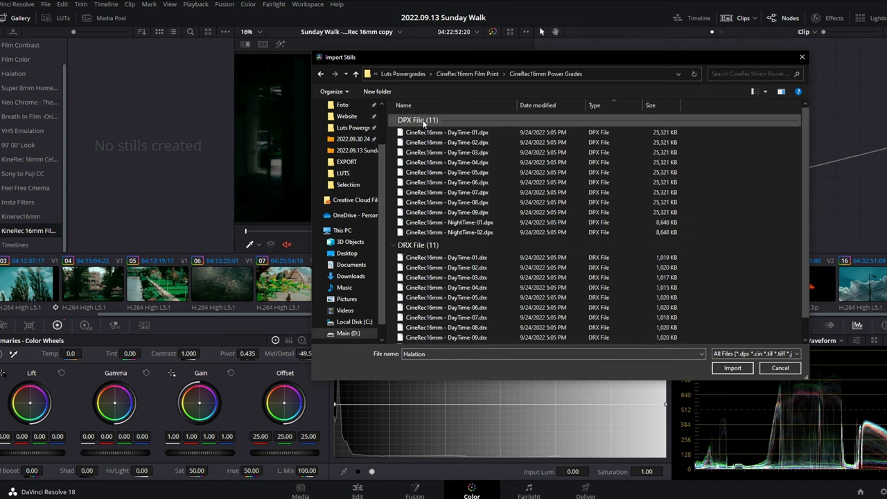
left_click(415, 119)
left_click(733, 367)
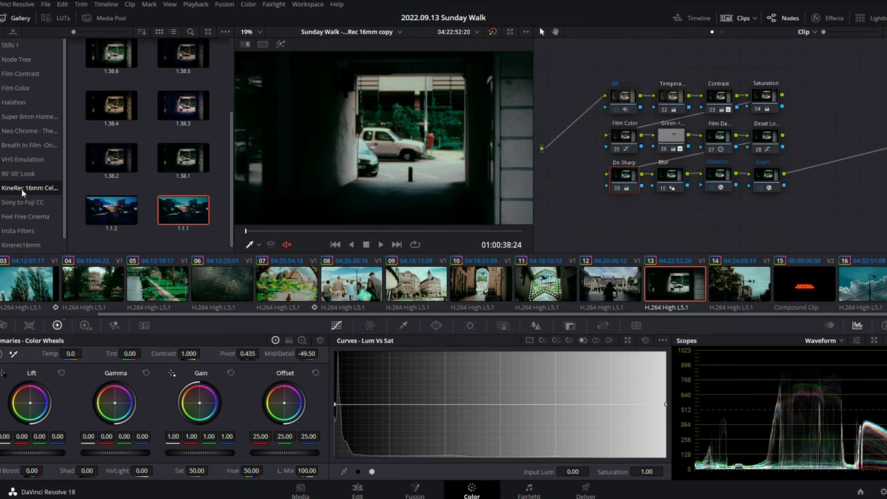
Delete the clip's existing grade and start over with a single fresh node.
left_click_drag(591, 69, 874, 242)
key("Delete")
key("alt+s")
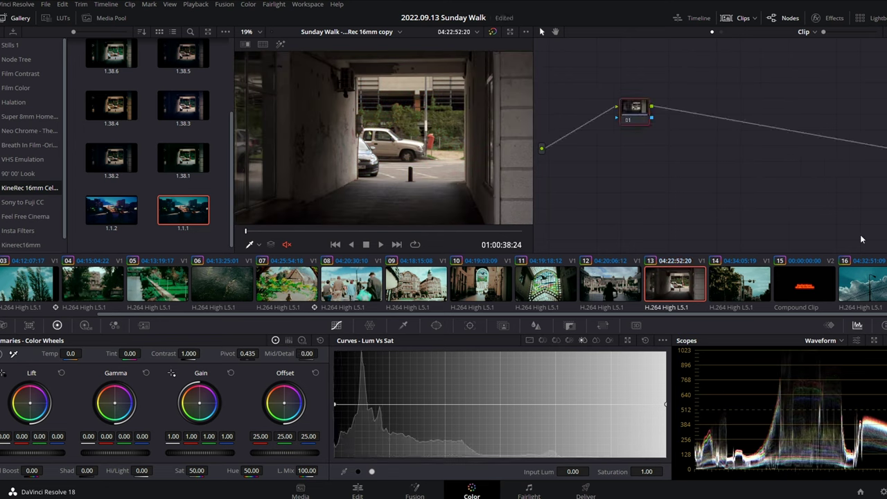
Append still 1.38.2's node graph to the clip and hide the Gallery.
double_click(188, 161)
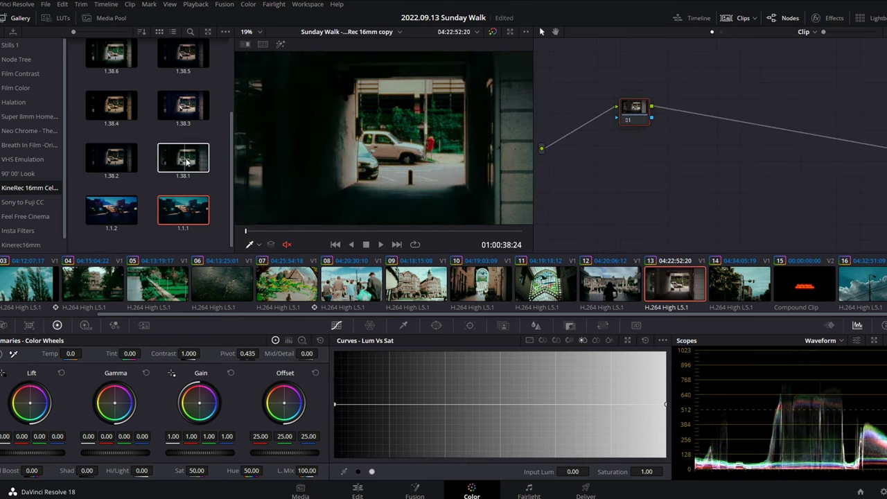
left_click(111, 158)
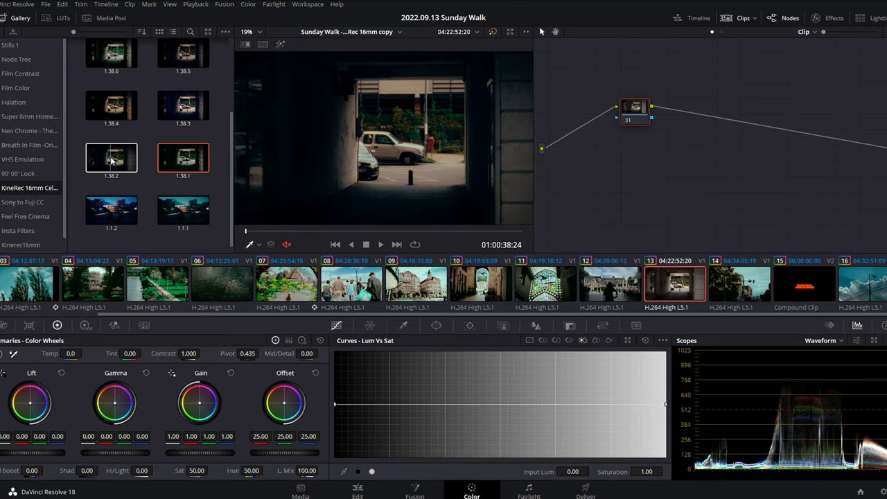
left_click_drag(110, 158, 652, 124)
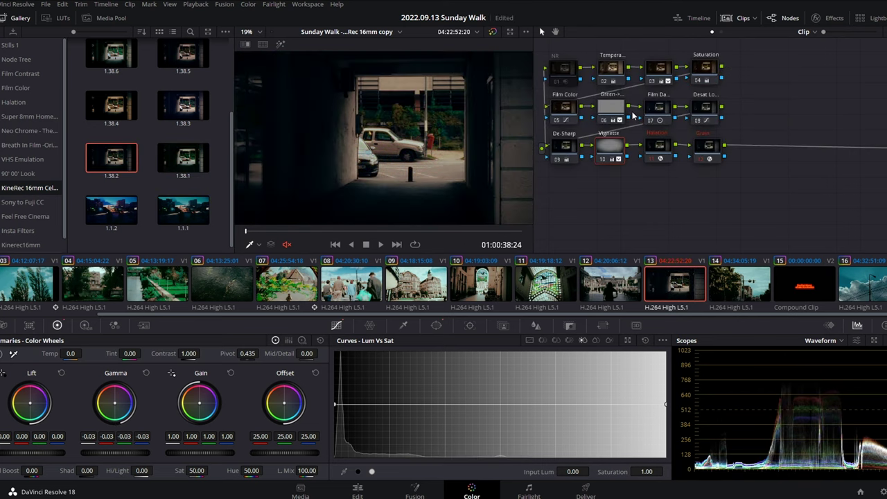
key("ctrl+z")
right_click(115, 158)
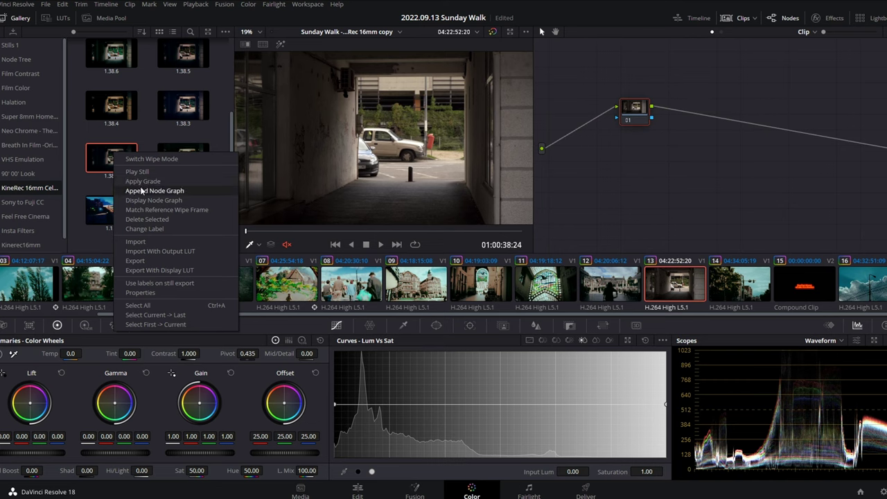
left_click(140, 183)
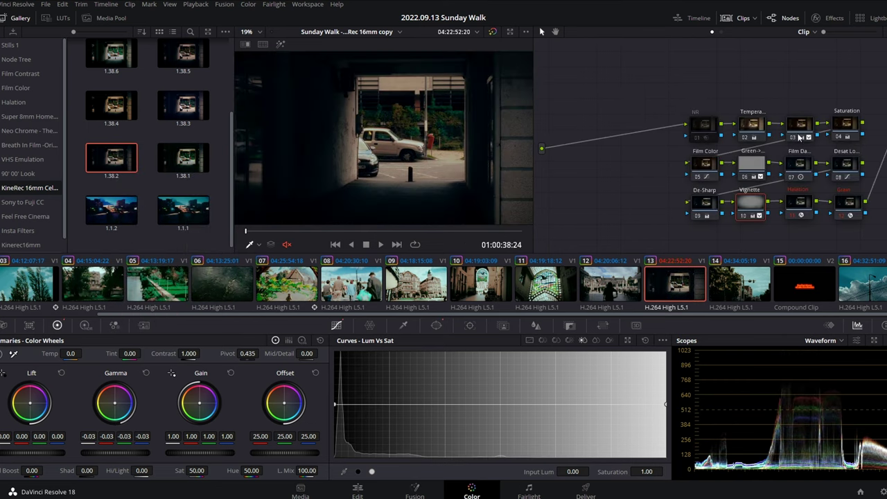
left_click_drag(633, 77, 780, 171)
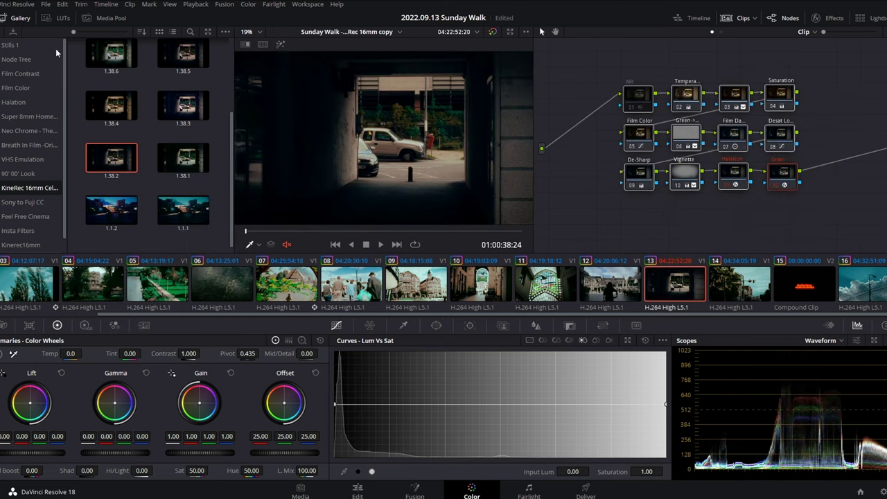
left_click(17, 19)
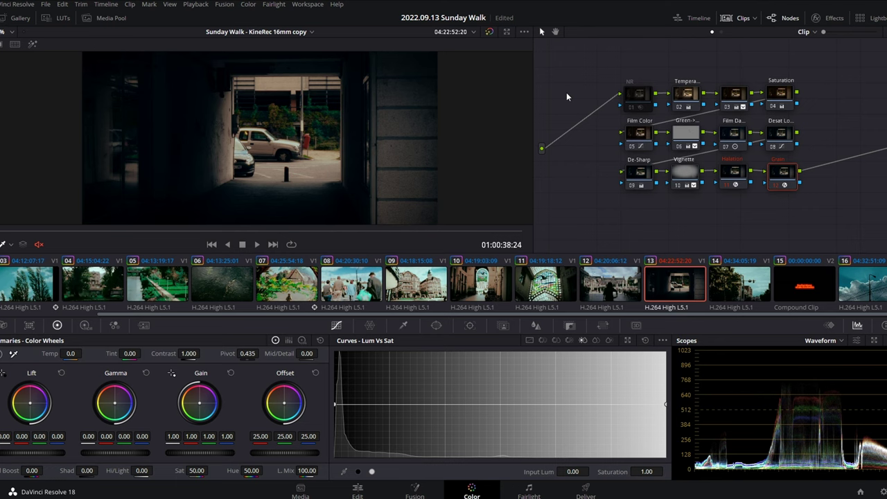
Add a new node before NR and apply the Color Space Transform effect to it.
left_click(629, 94)
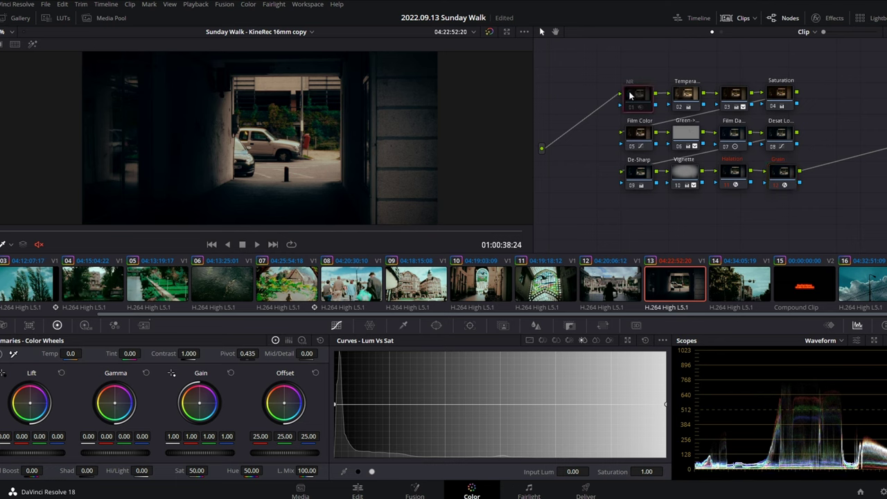
key("shift+s")
left_click_drag(632, 209, 629, 68)
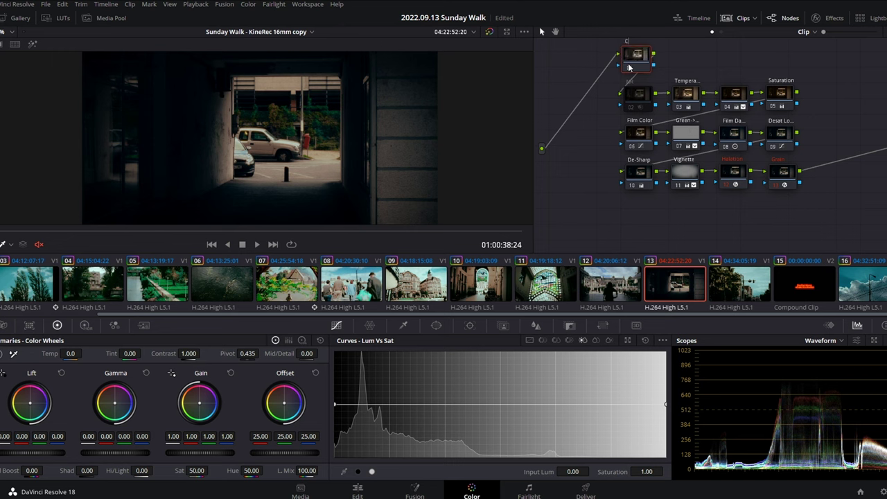
left_click(834, 21)
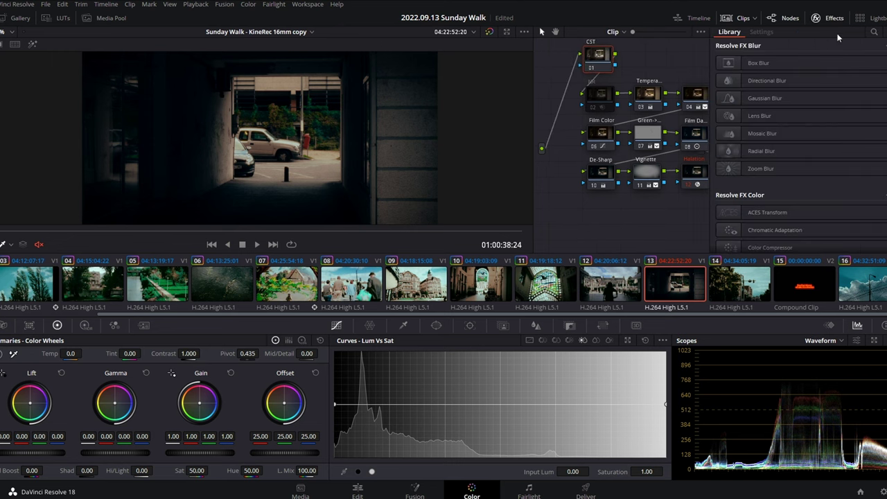
type("color")
left_click(785, 106)
left_click_drag(785, 106, 598, 61)
Set the CST input to Sony S-Gamut3/S-Log2 and output to ARRI Wide Gamut 3/Rec.709.
left_click(825, 98)
scroll(828, 179, "down", 10)
left_click(804, 162)
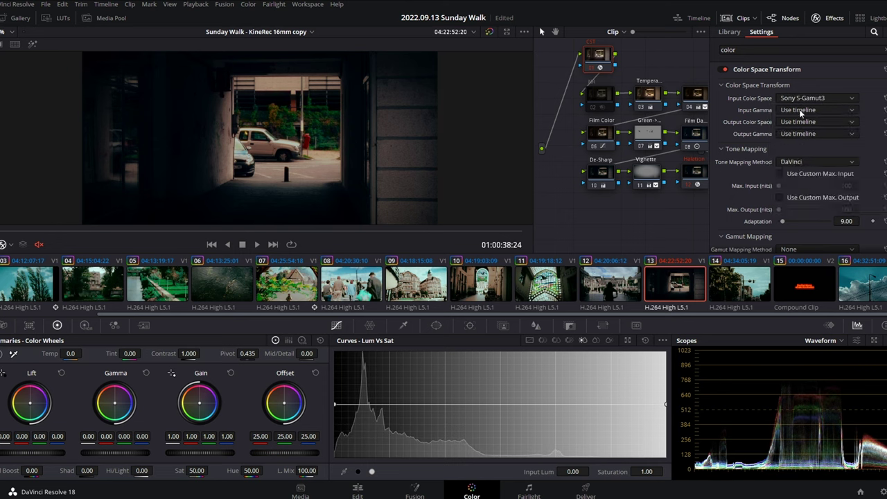
left_click(799, 111)
left_click(807, 214)
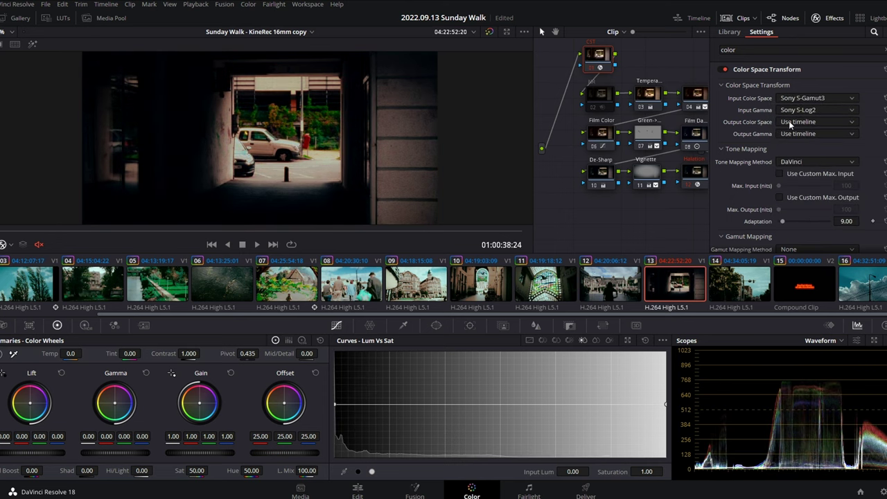
left_click(788, 122)
scroll(818, 192, "up", 3)
left_click(818, 166)
left_click(814, 134)
scroll(817, 197, "down", 3)
left_click(817, 197)
left_click(833, 19)
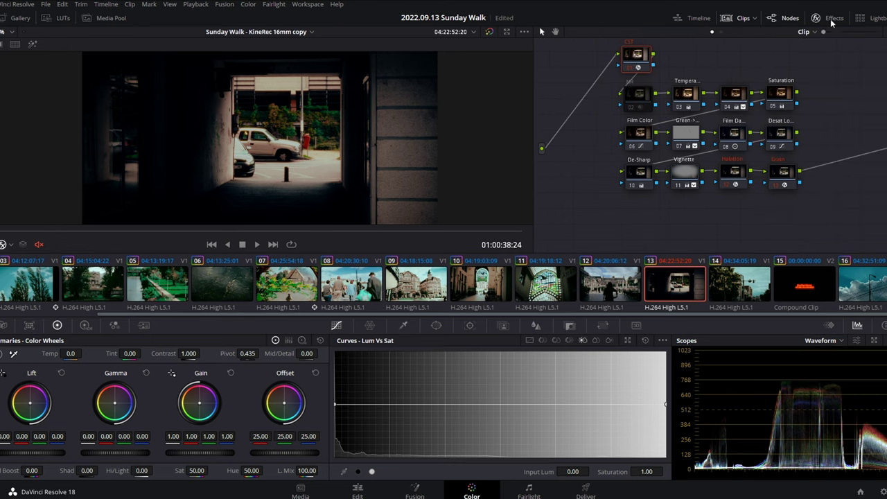
left_click(733, 99)
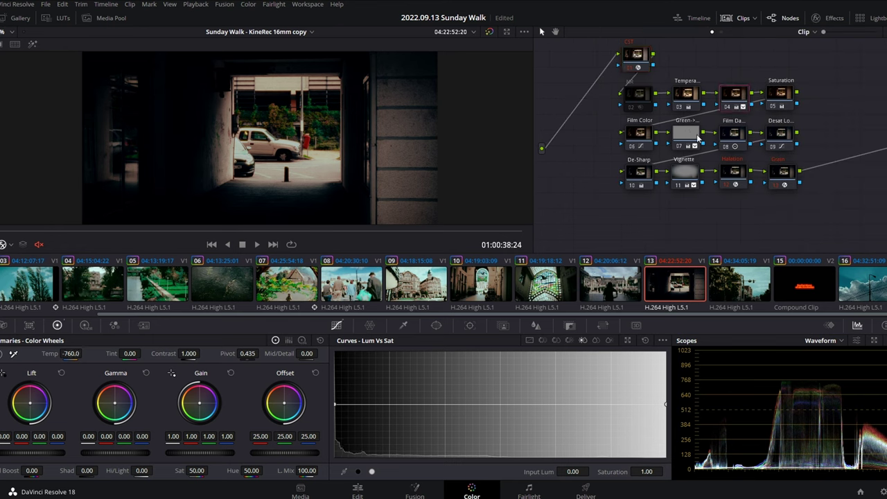
Undo the stray changes, restoring Saturation to 50.00, and reselect node 04's custom curves.
left_click(529, 341)
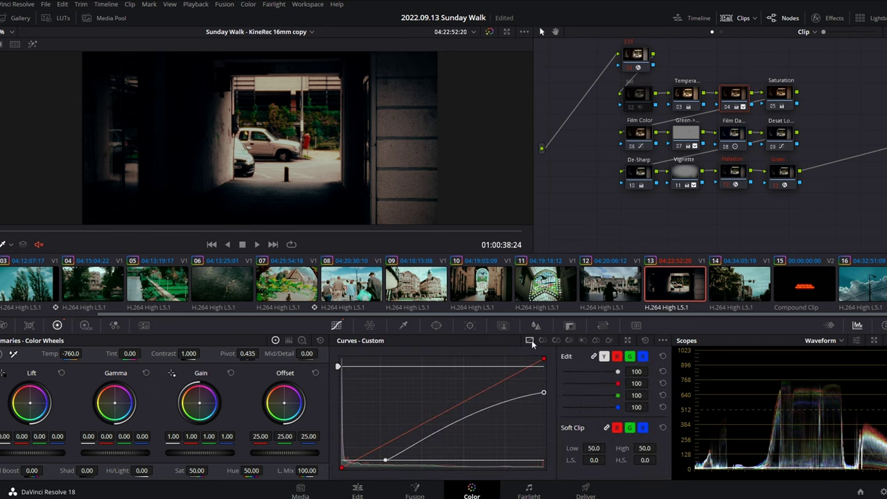
key("ctrl+z")
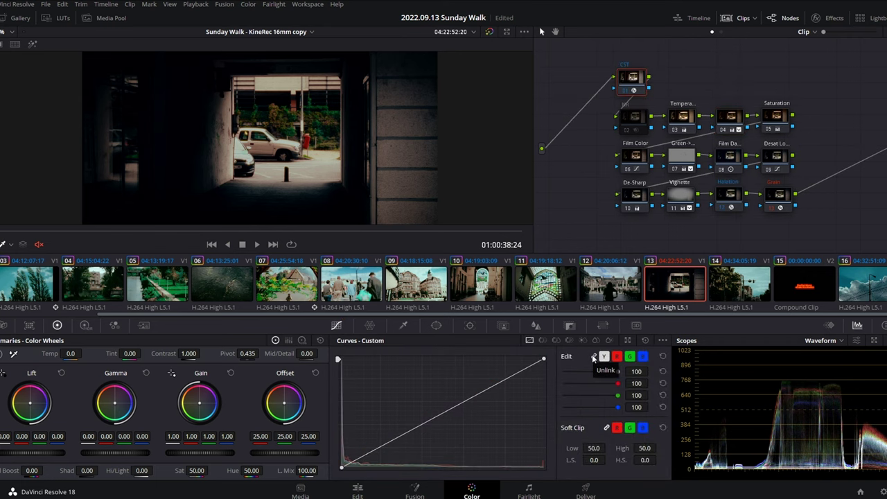
key("ctrl+z")
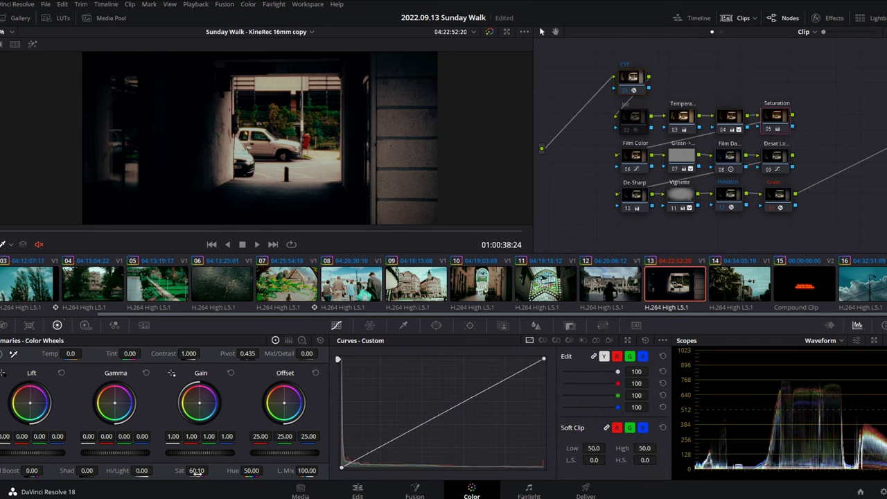
key("ctrl+z")
left_click(683, 118)
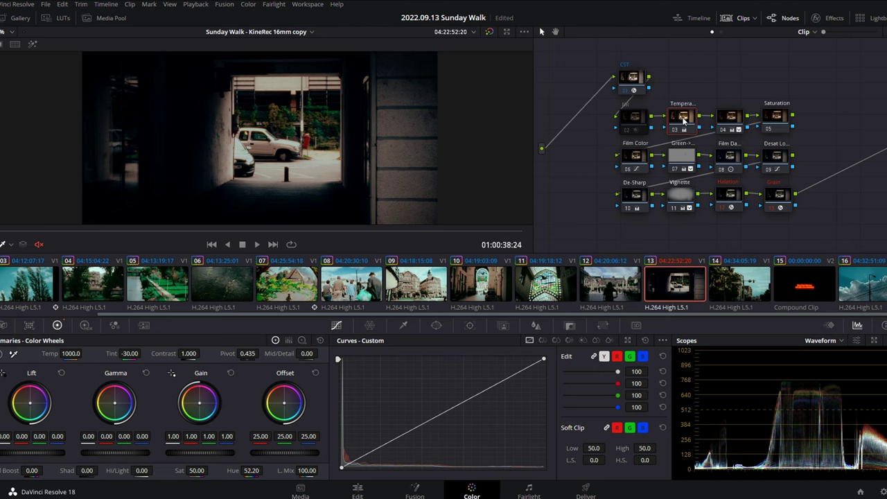
left_click(732, 119)
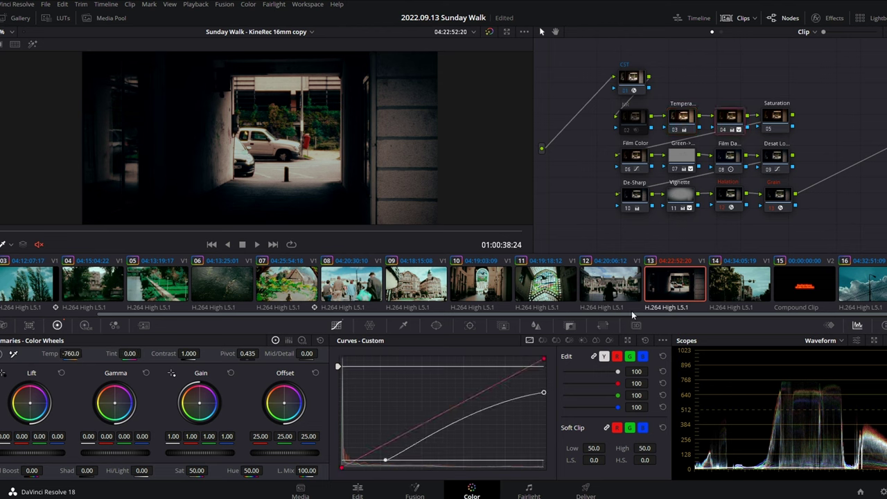
Unlink curve channels, add default anchors, and reshape the white curve's top, middle and shadow points.
left_click(595, 357)
left_click(661, 341)
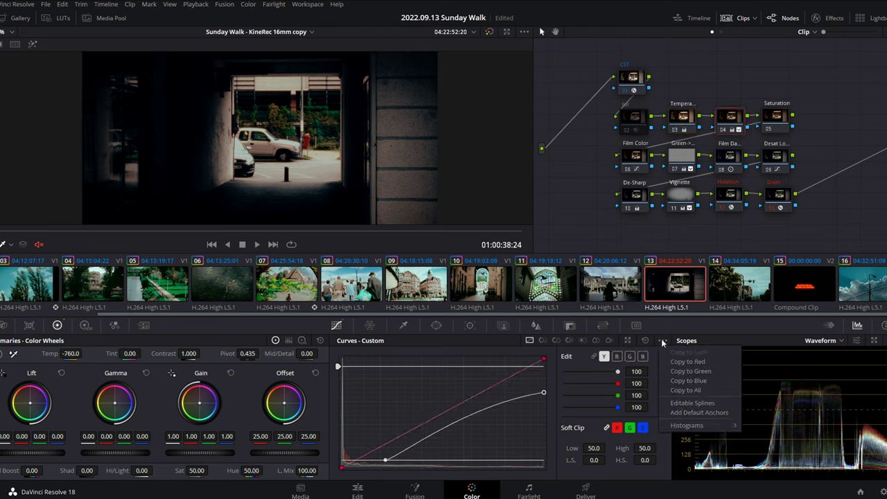
left_click(686, 403)
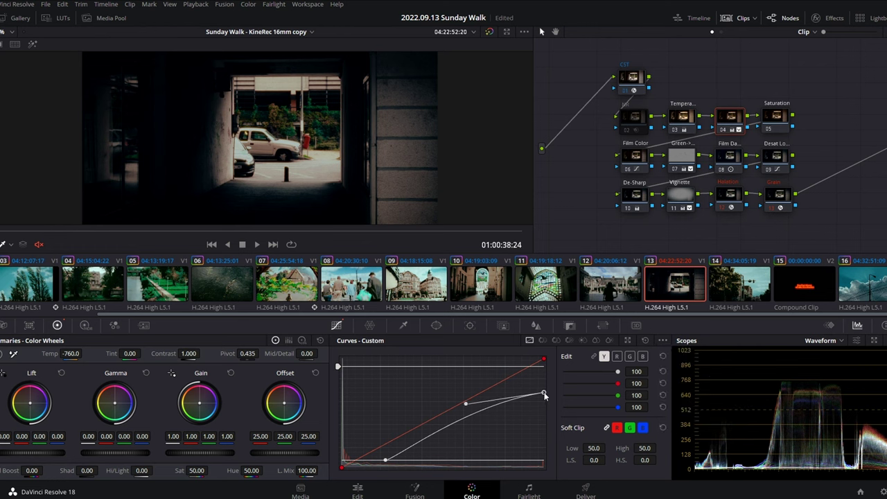
mouse_move(543, 393)
left_mouse_down()
mouse_move(544, 380)
mouse_move(547, 394)
left_mouse_up()
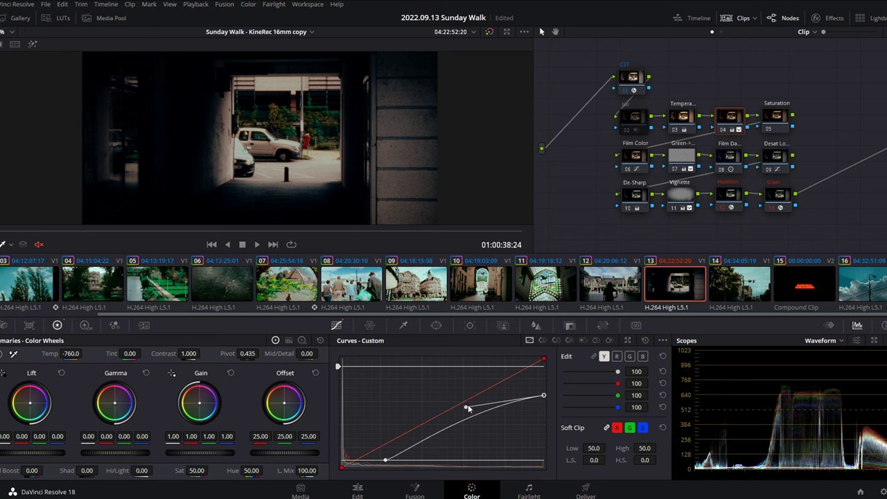
left_click_drag(467, 403, 457, 402)
left_click_drag(380, 461, 353, 469)
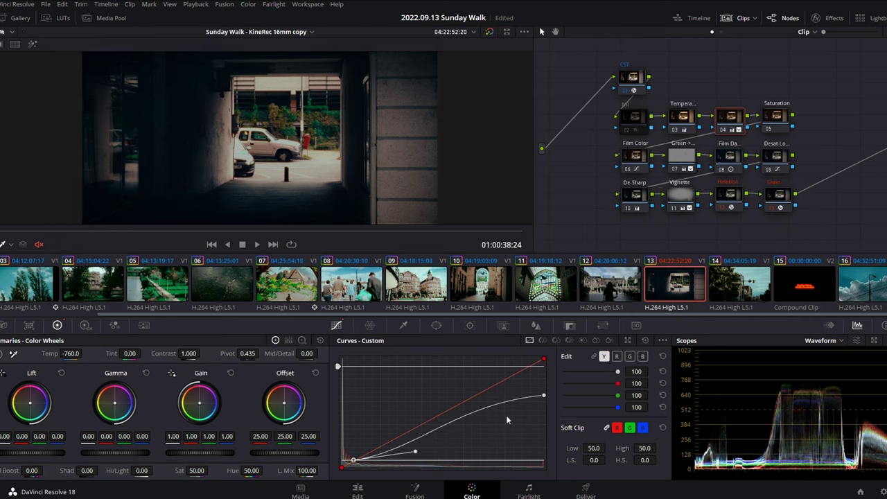
left_click_drag(544, 397, 543, 388)
left_click(455, 397)
left_click_drag(456, 398, 548, 384)
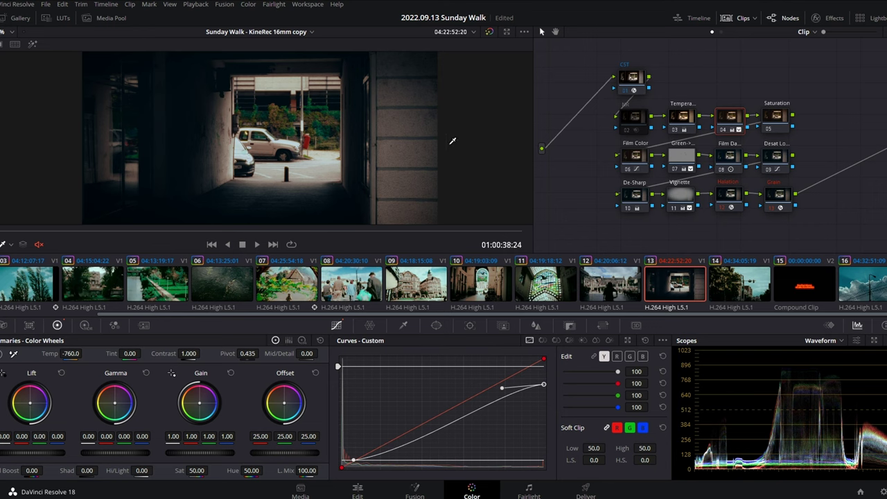
Preview the Halation node, disable it again, and adjust its Threshold to about 0.229.
left_click(726, 197)
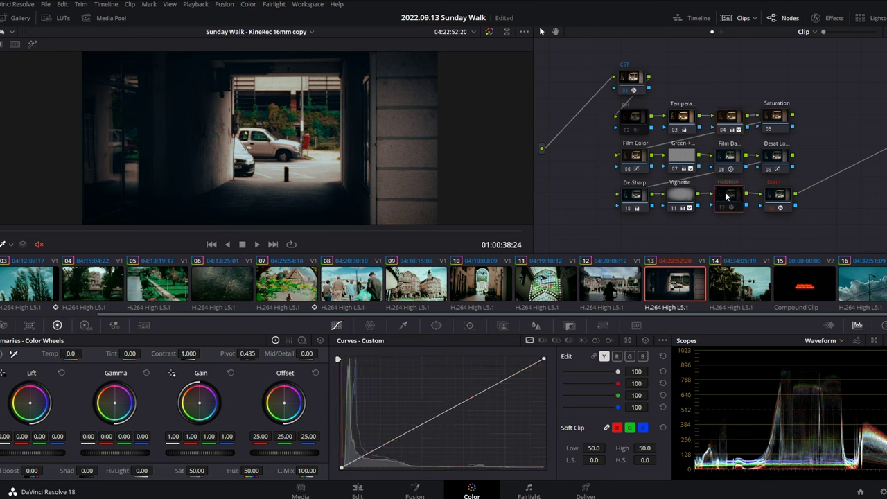
key("ctrl+d")
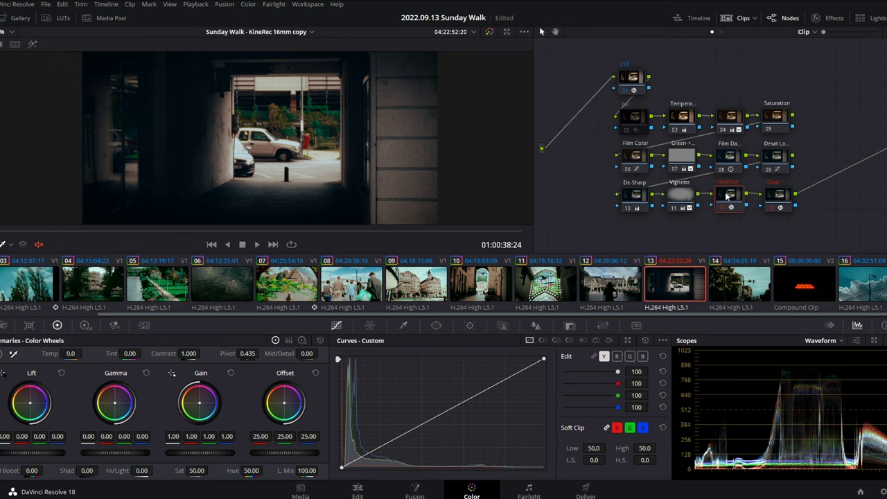
key("ctrl+d")
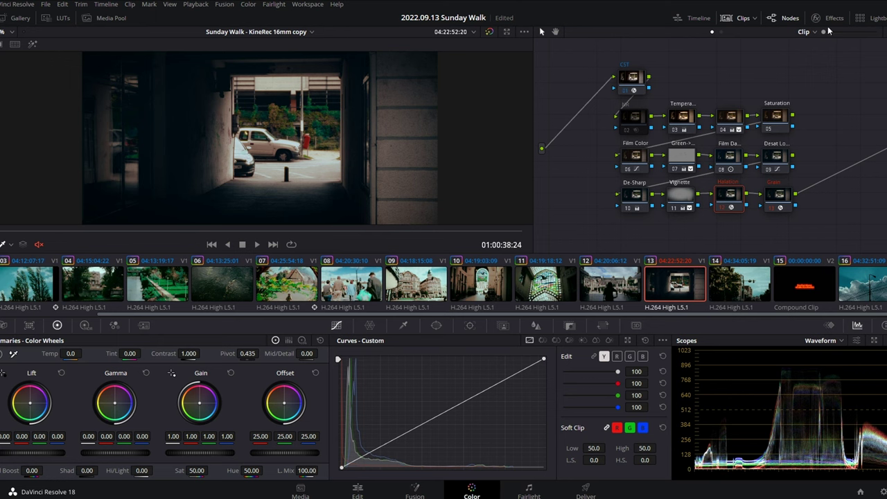
left_click(830, 21)
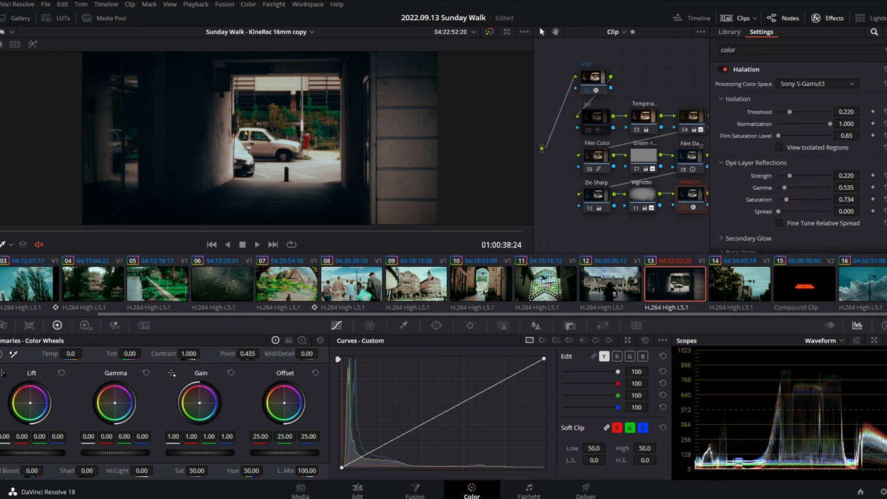
scroll(846, 111, "down", 6)
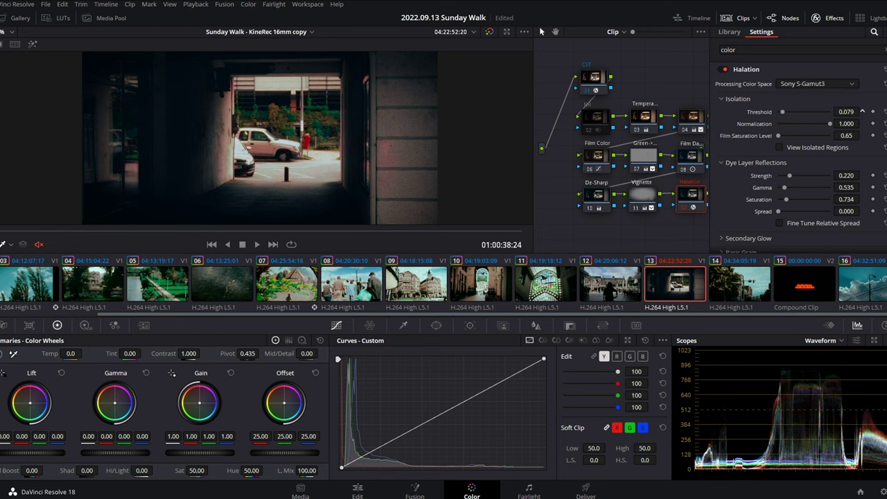
scroll(862, 111, "up", 5)
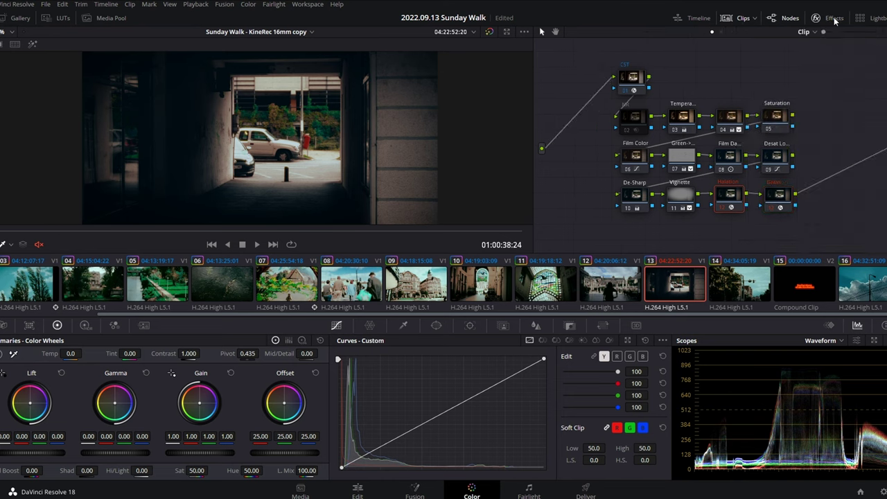
View the Film Color node's Hue vs Hue curve, recheck the CST input color space, then reselect Film Color.
left_click(633, 159)
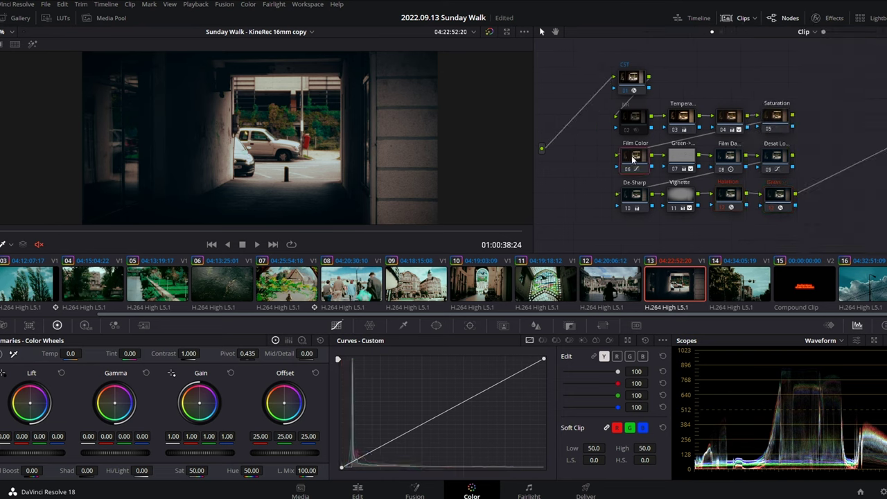
left_click(543, 341)
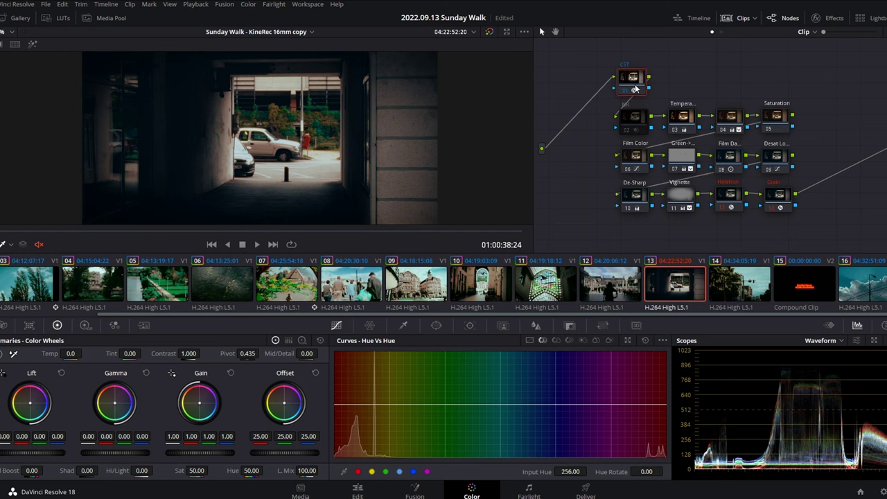
left_click(836, 19)
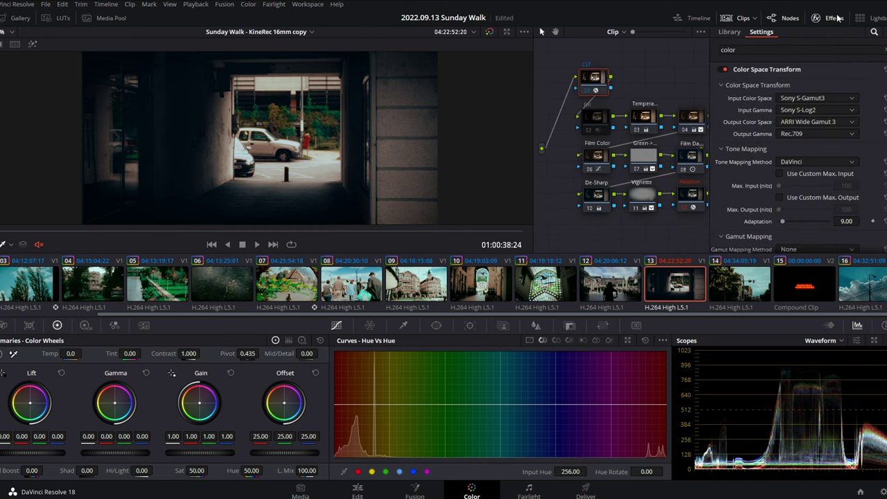
left_click(803, 99)
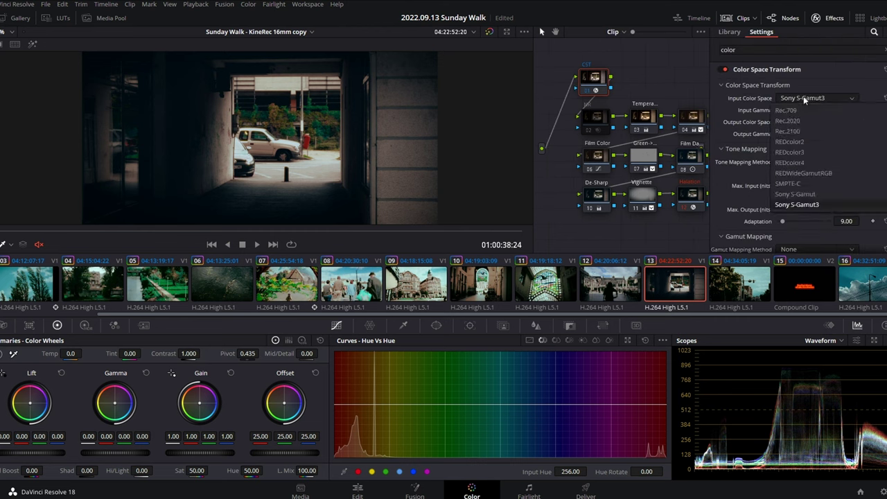
scroll(811, 159, "down", 3)
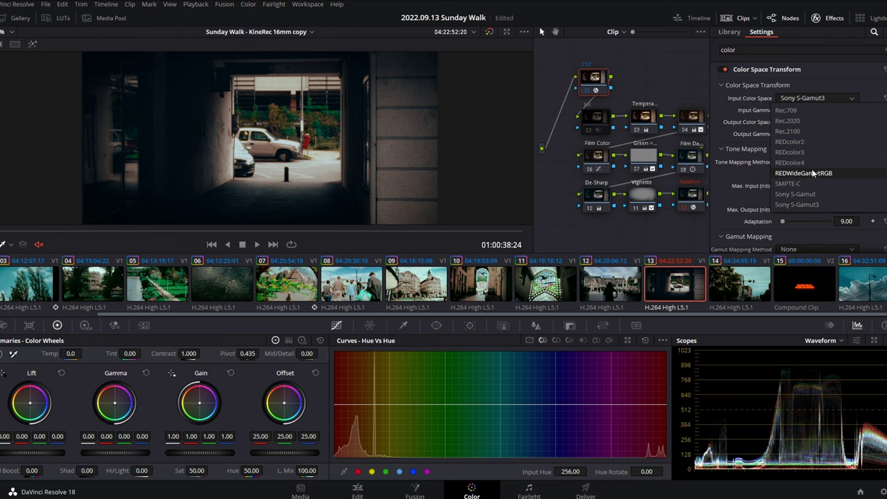
scroll(811, 168, "up", 10)
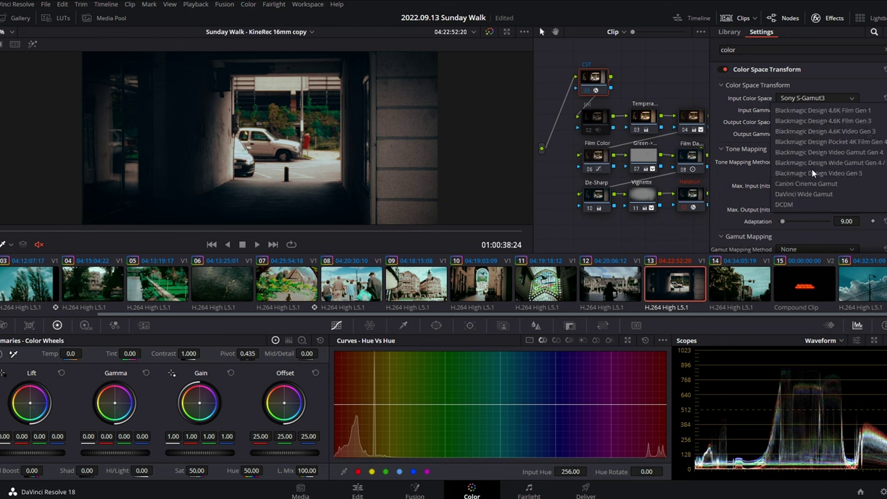
scroll(811, 173, "down", 12)
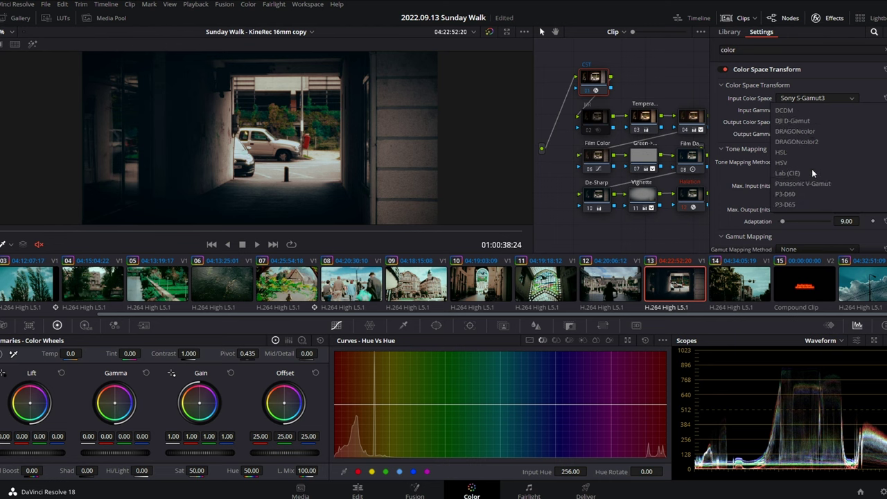
left_click(827, 18)
left_click(633, 159)
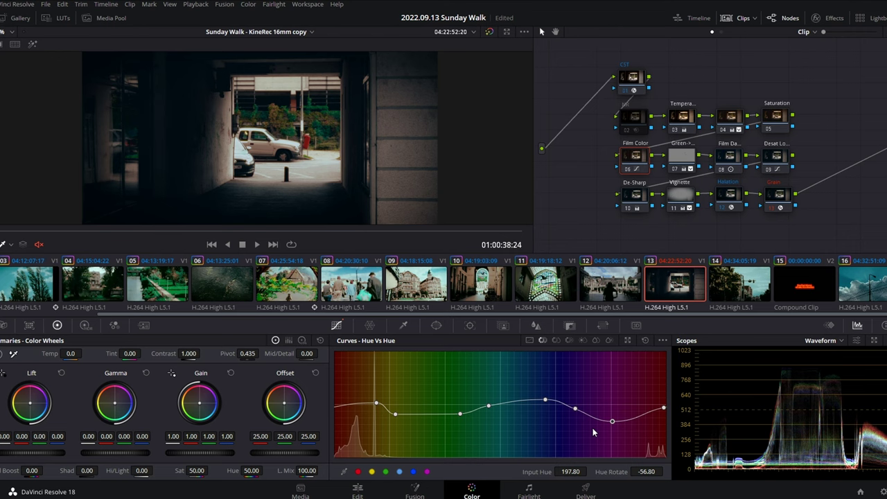
Turn off the Clips toolbar button to hide the thumbnail strip and enlarge the viewer.
scroll(365, 171, "up", 3)
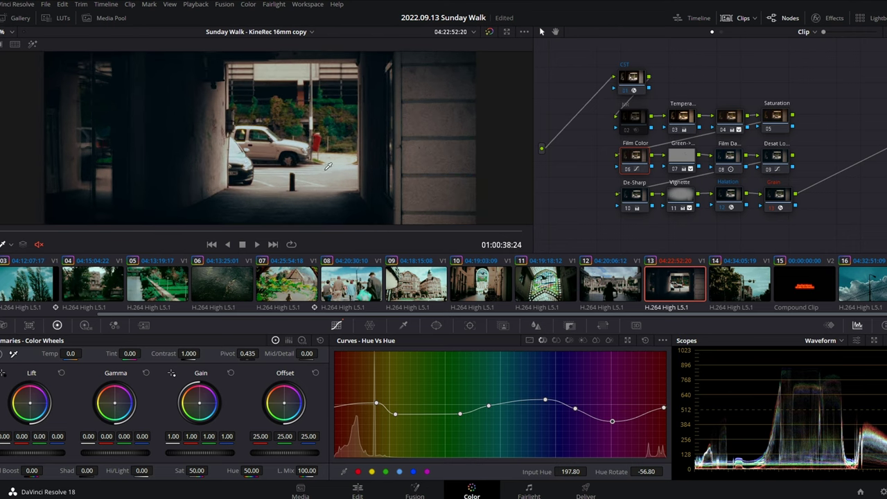
scroll(364, 171, "down", 3)
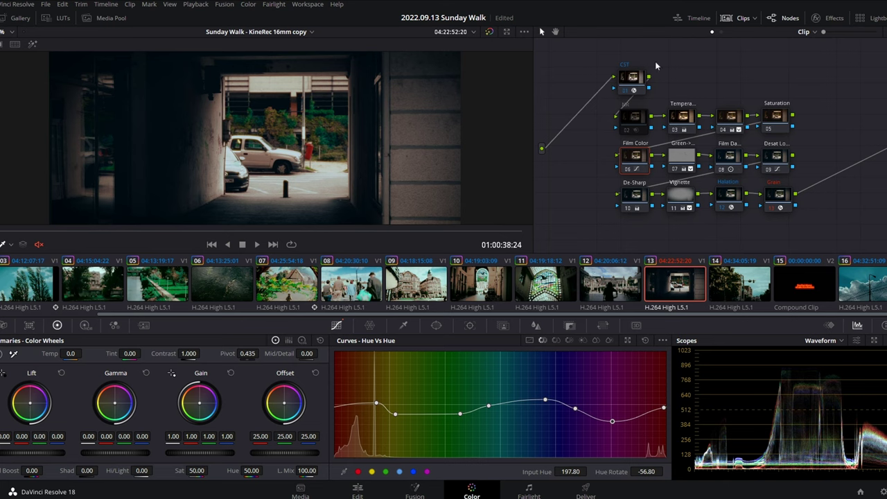
left_click(740, 20)
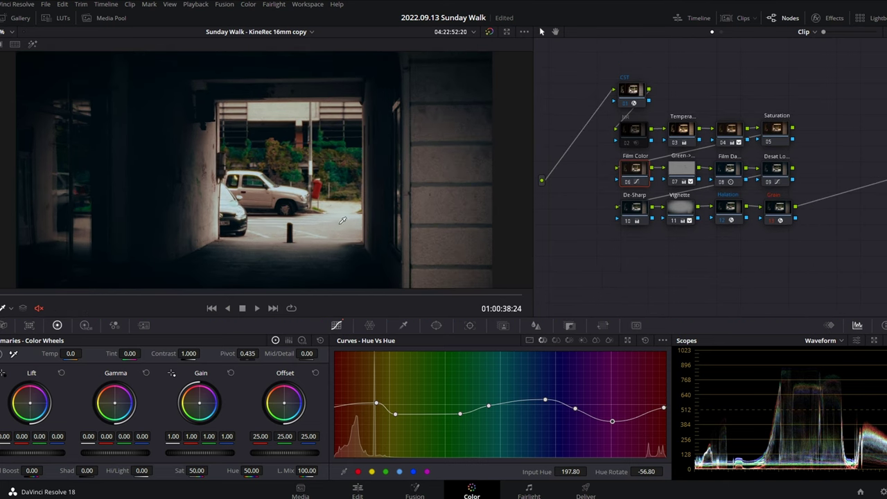
Save the project with Ctrl+S to store the Film Color hue-vs-hue curve changes.
left_click_drag(347, 214, 344, 217)
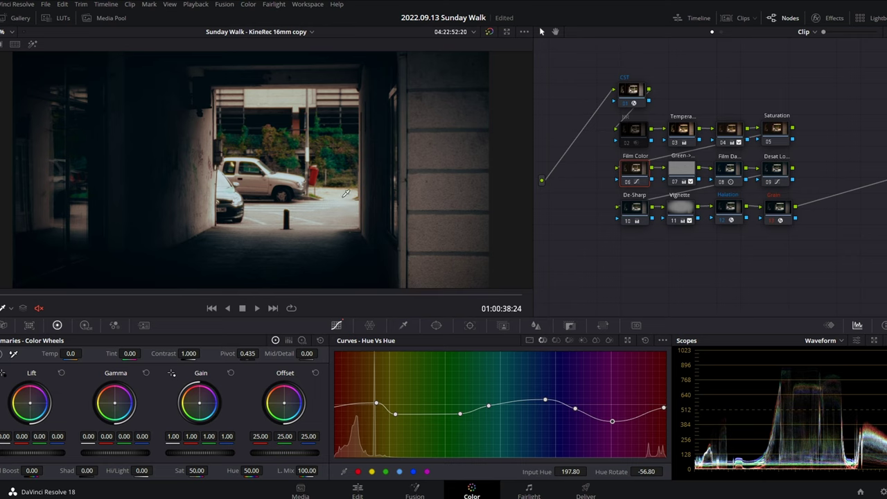
key("ctrl+s")
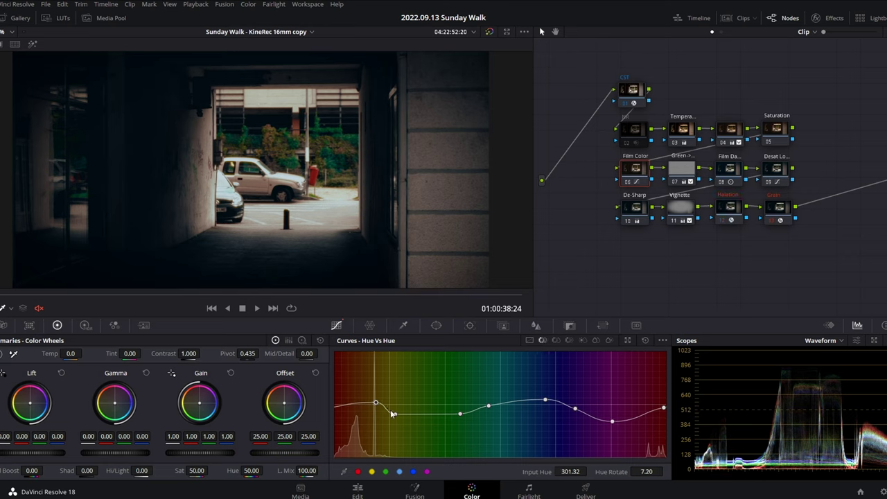
Delete the purple Hue vs Hue point and reposition the cyan and blue points, leaving -8.80 at hue 220.46.
left_click_drag(394, 414, 416, 415)
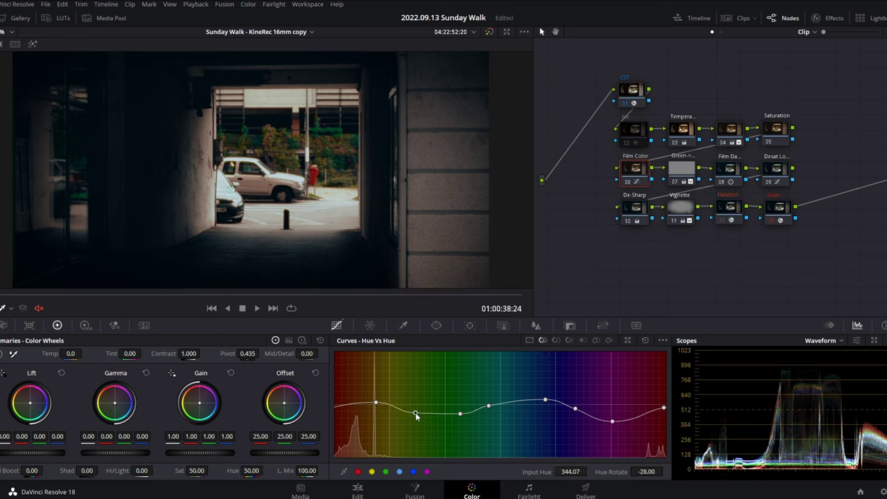
left_click(375, 403)
right_click(576, 410)
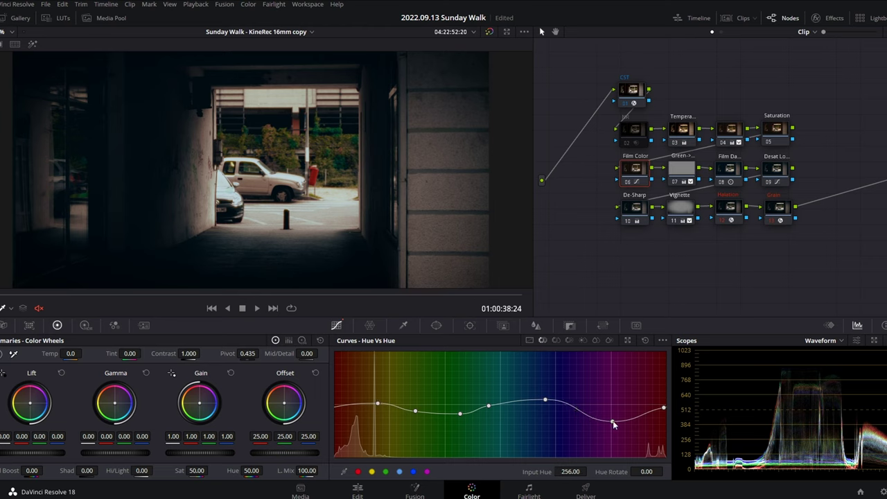
left_click_drag(613, 420, 625, 411)
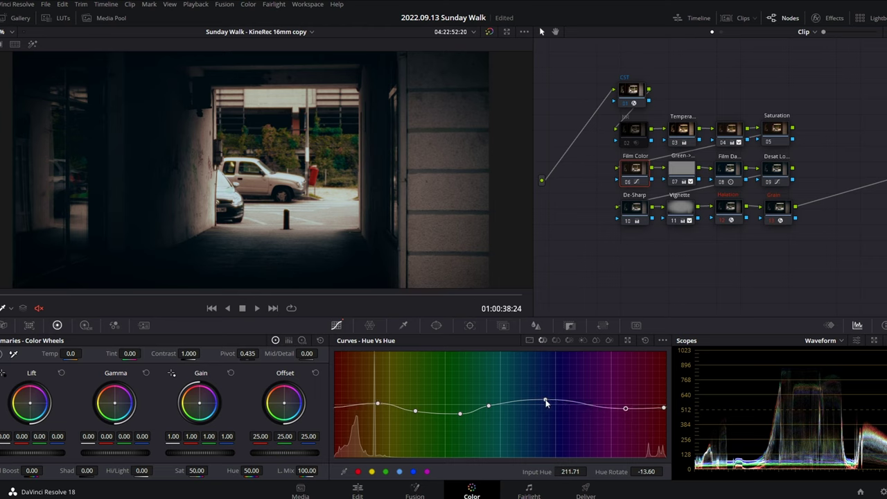
left_click_drag(545, 400, 564, 398)
left_click_drag(627, 411, 633, 407)
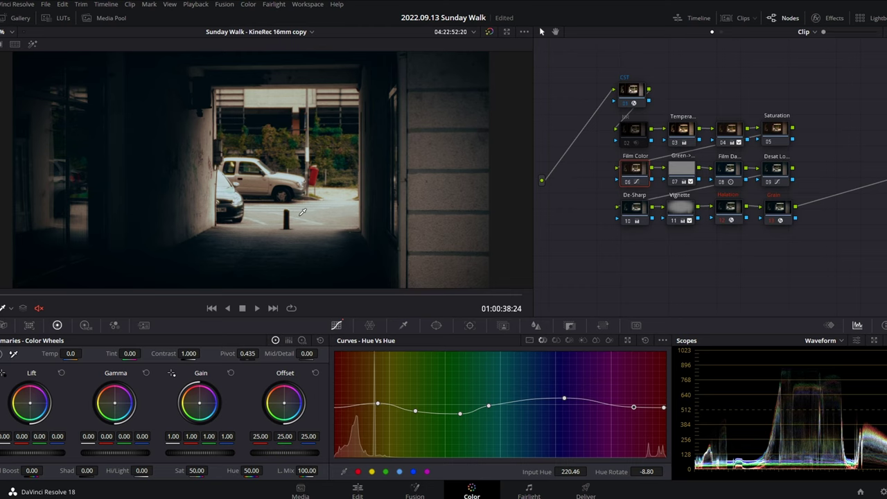
Inspect the Halation and Grain nodes in the node graph.
left_click(733, 210)
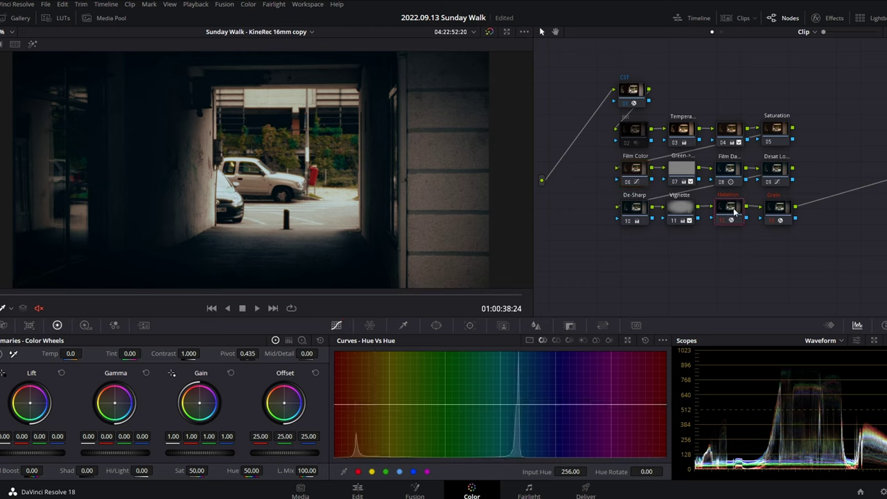
left_click(777, 215)
left_click_drag(723, 239, 806, 212)
Select green-shift node 07 and view its qualifier matte in Highlight mode.
left_click(674, 177)
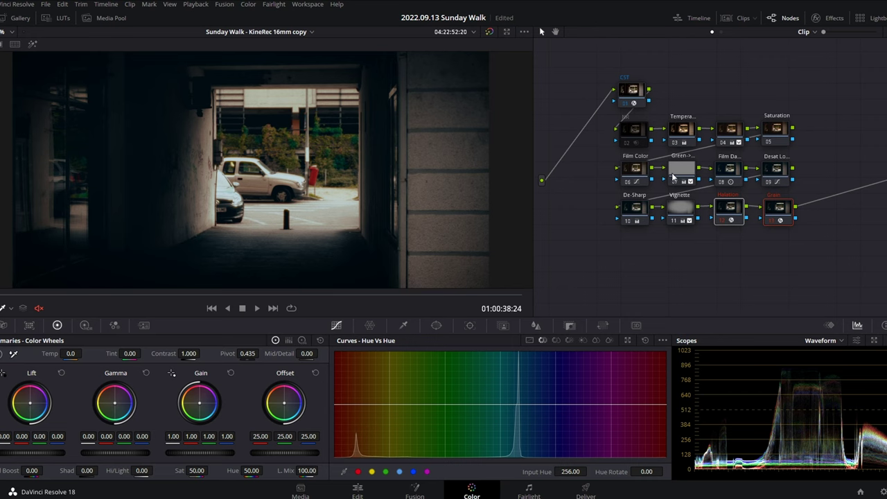
left_click(33, 44)
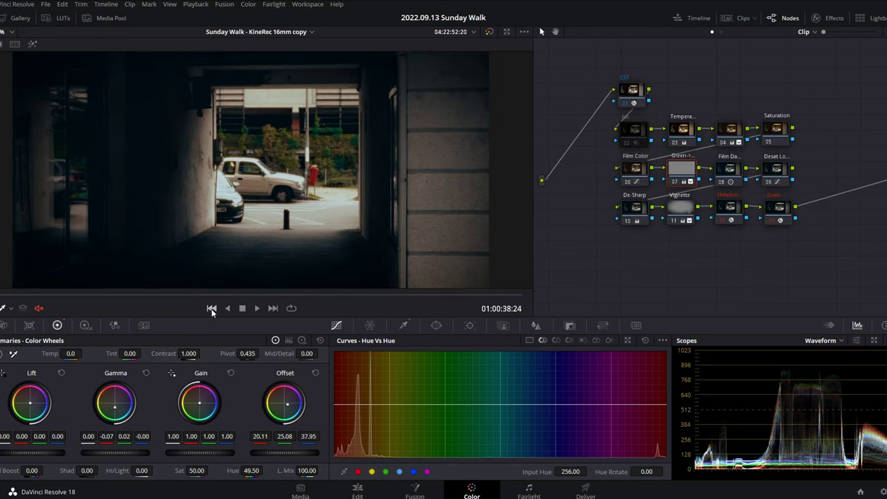
mouse_move(689, 182)
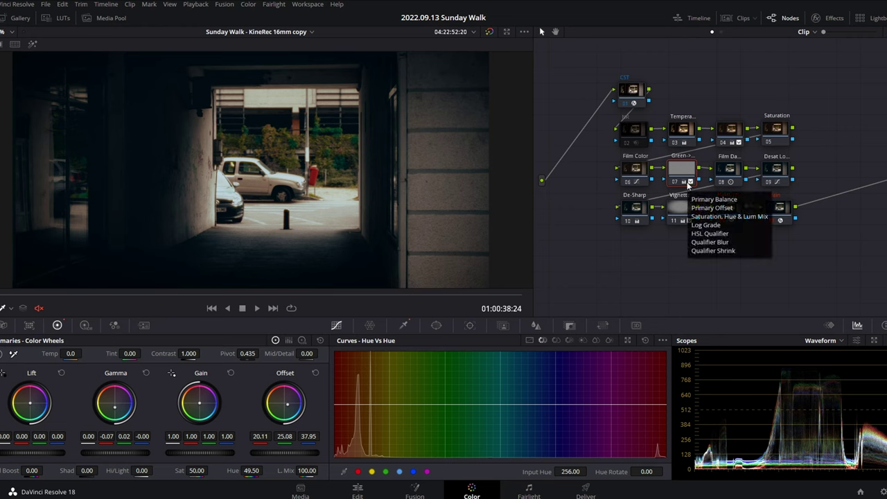
Resample node 07's HSL qualifier on the foliage: hue 53.7, width 19.1, Blur Radius 116.4.
left_click(404, 325)
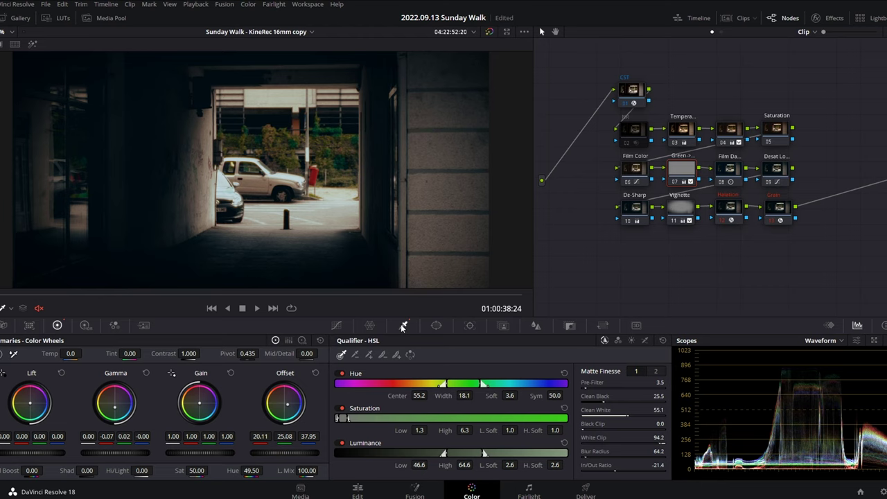
left_click(334, 150)
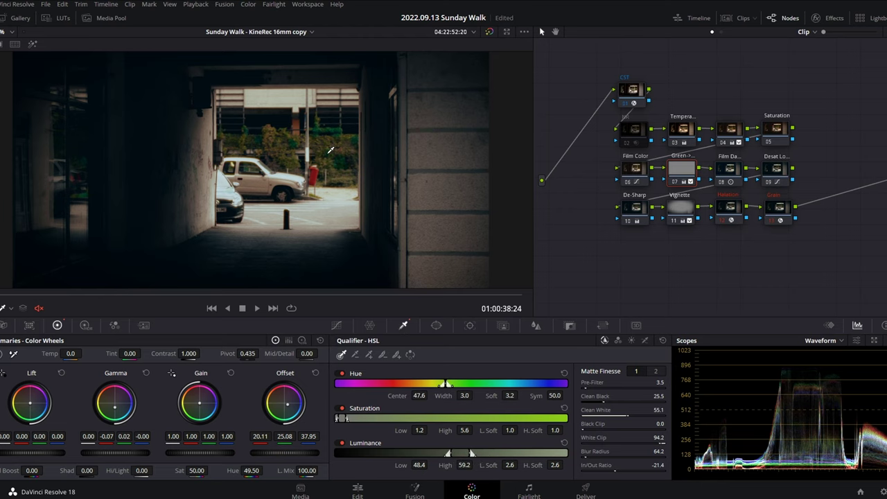
left_click(32, 44)
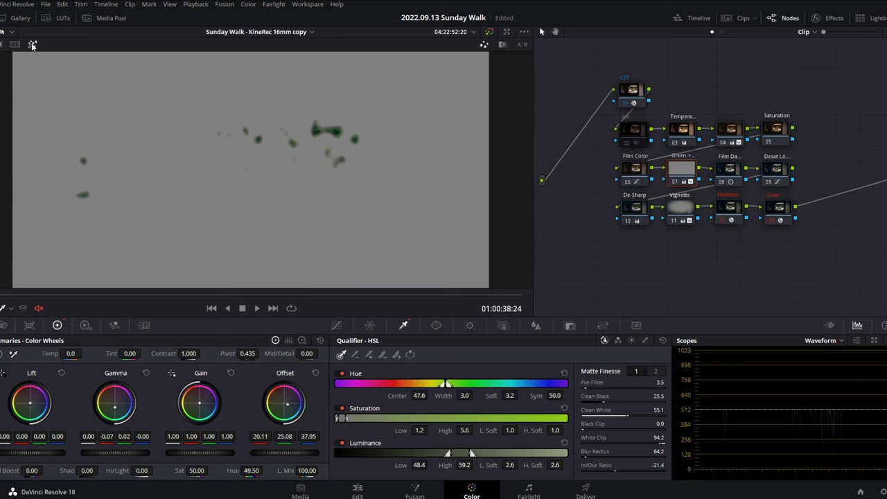
left_click(324, 140)
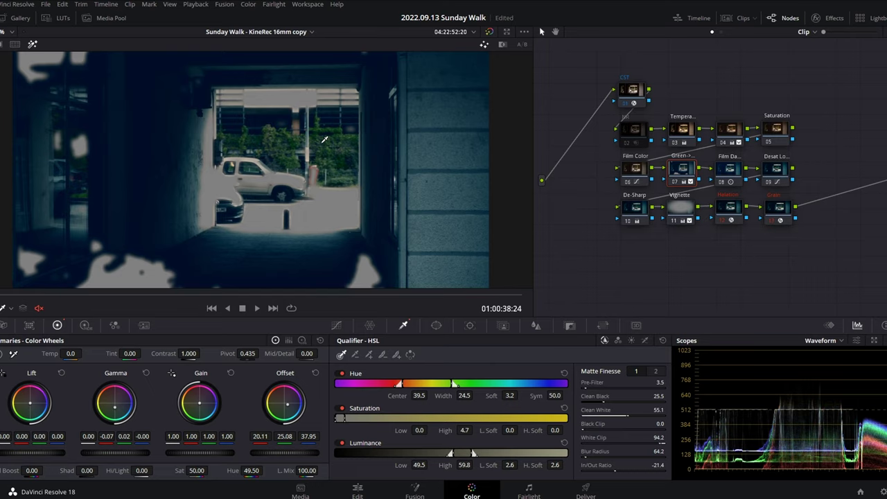
key("ctrl+z")
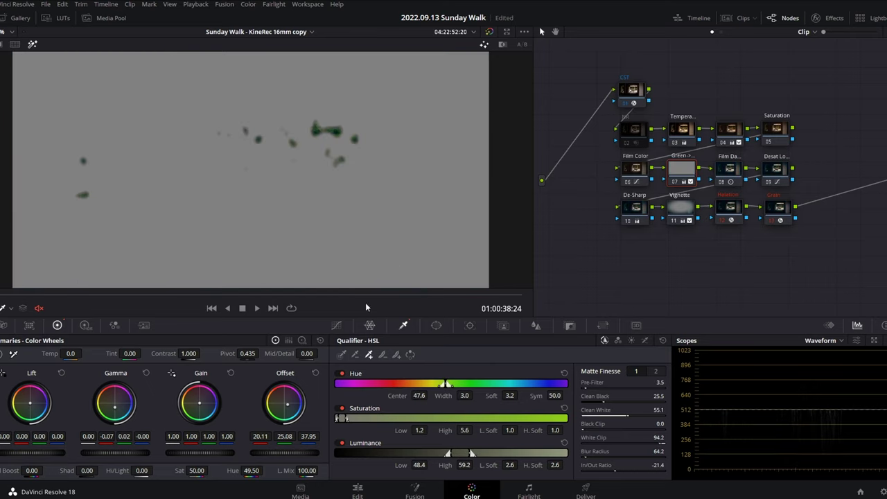
left_click(357, 154)
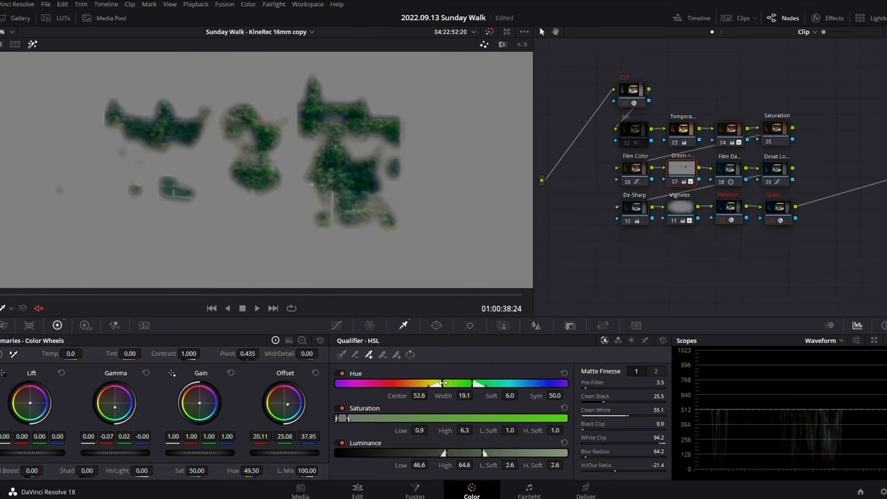
left_click_drag(451, 383, 454, 383)
left_click_drag(657, 452, 663, 451)
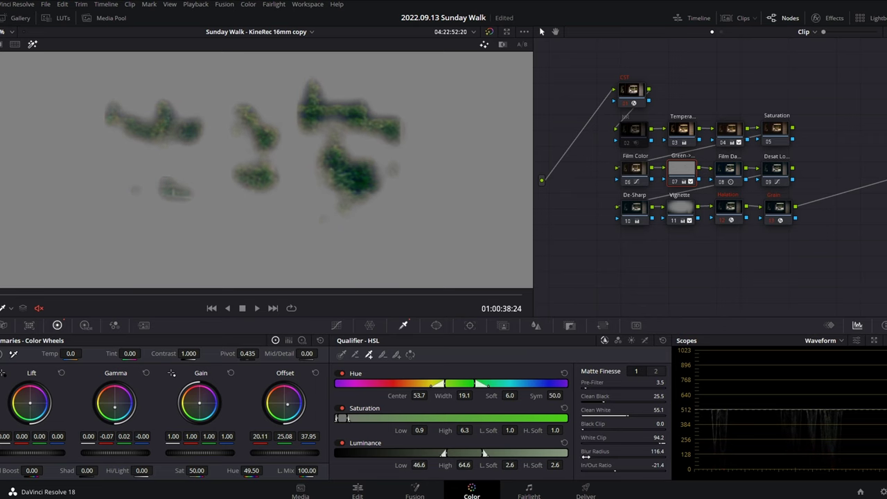
left_click(32, 44)
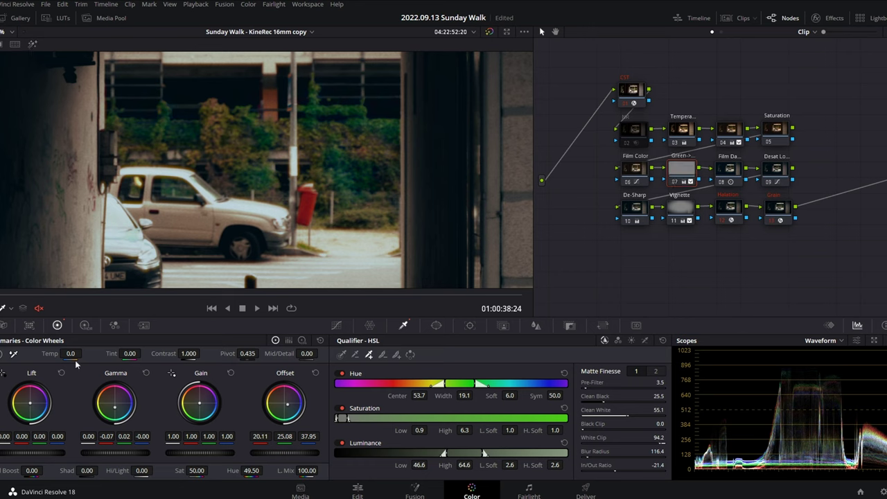
Centre the Gamma puck, then set luminance 53.5–71.5, saturation softness 4.3 and hue width 20.8.
mouse_move(119, 413)
left_mouse_down()
mouse_move(114, 407)
mouse_move(129, 405)
left_mouse_up()
left_click_drag(128, 405, 117, 407)
left_click_drag(463, 454, 478, 454)
left_click(32, 44)
left_click_drag(341, 418, 356, 419)
left_click_drag(474, 382, 478, 383)
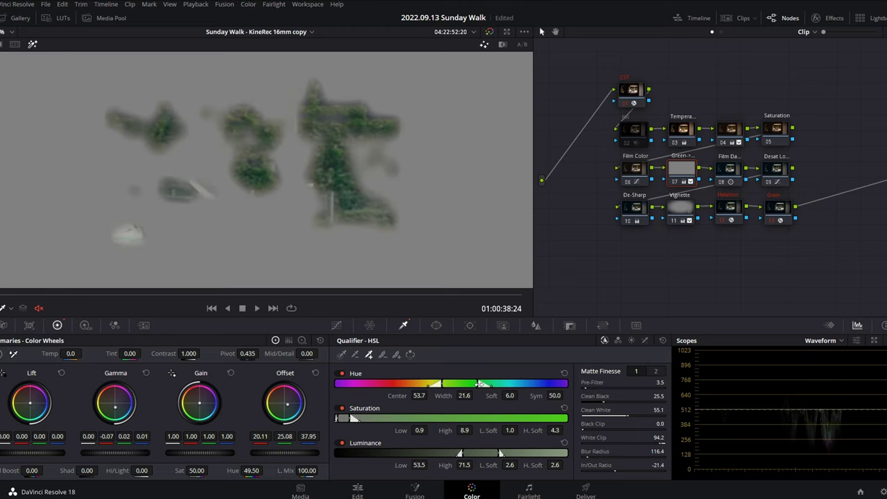
left_click(32, 44)
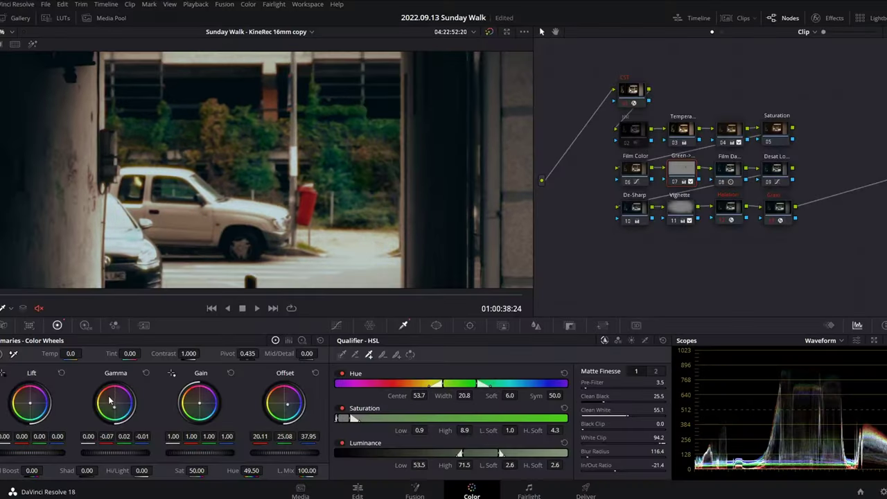
Zoom the viewer back out to the full frame.
scroll(240, 216, "down", 3)
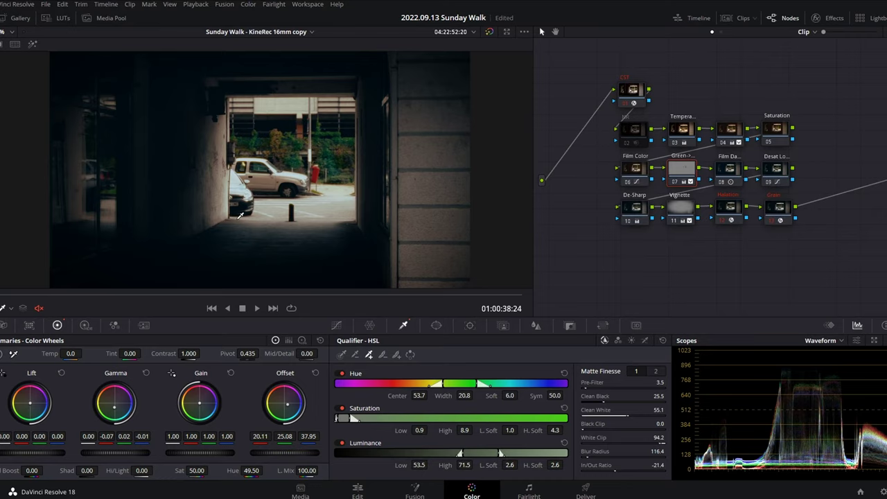